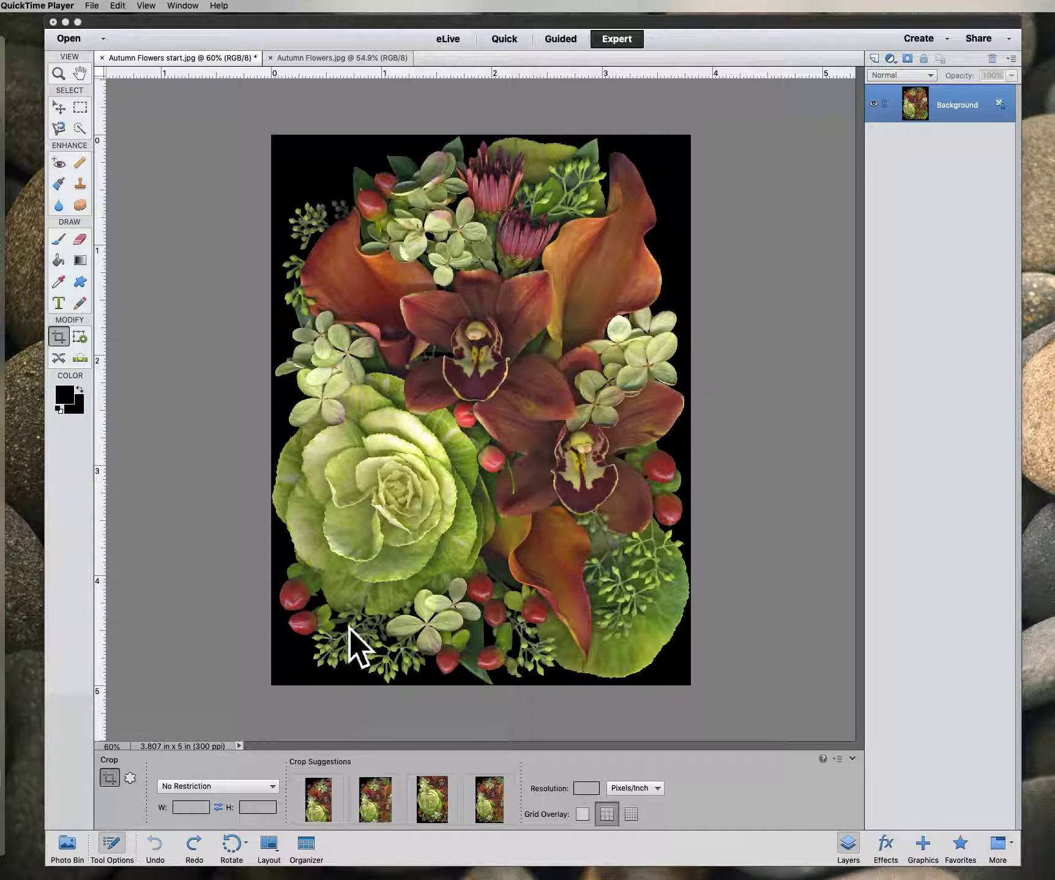
Crop the flower image to its right-hand part without the bottom edge, about 2.15 by 4.37 inches
{"action": "left_click", "coordinate": [59, 336]}
{"action": "left_click_drag", "start_coordinate": [422, 138], "coordinate": [710, 641]}
{"action": "left_click_drag", "start_coordinate": [419, 628], "coordinate": [455, 615]}
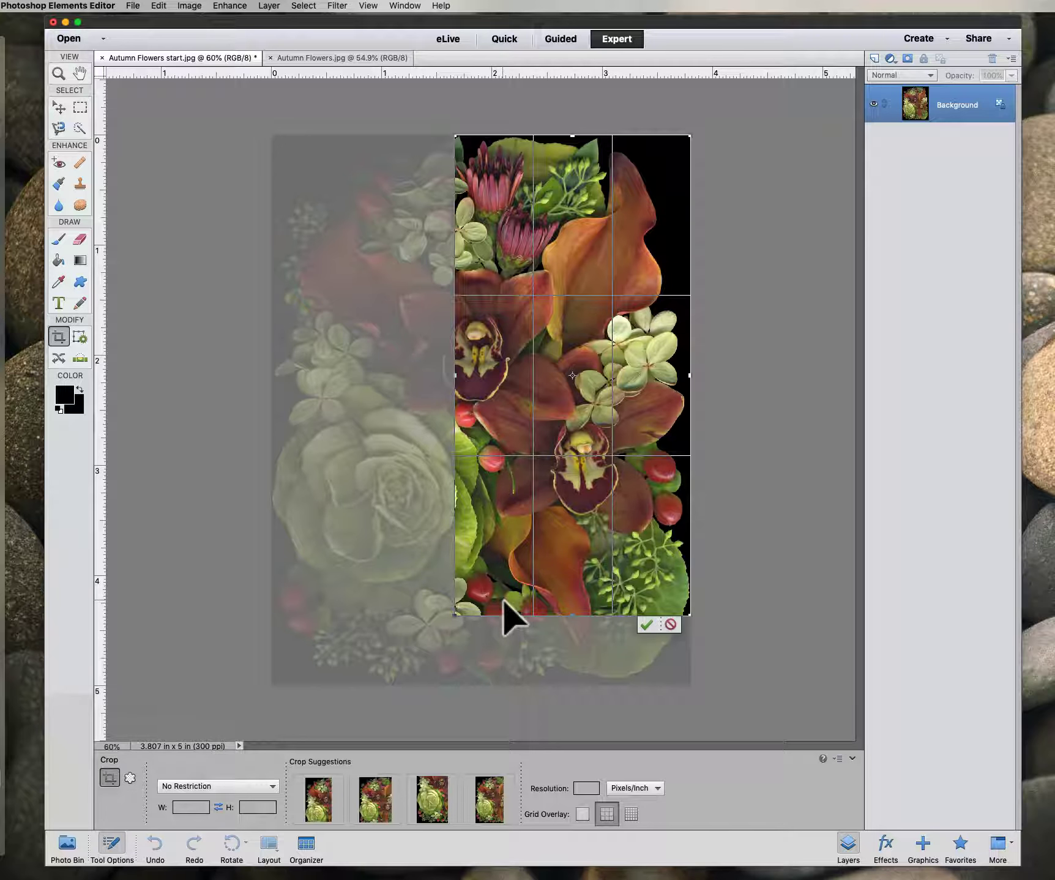
{"action": "left_click", "coordinate": [653, 632]}
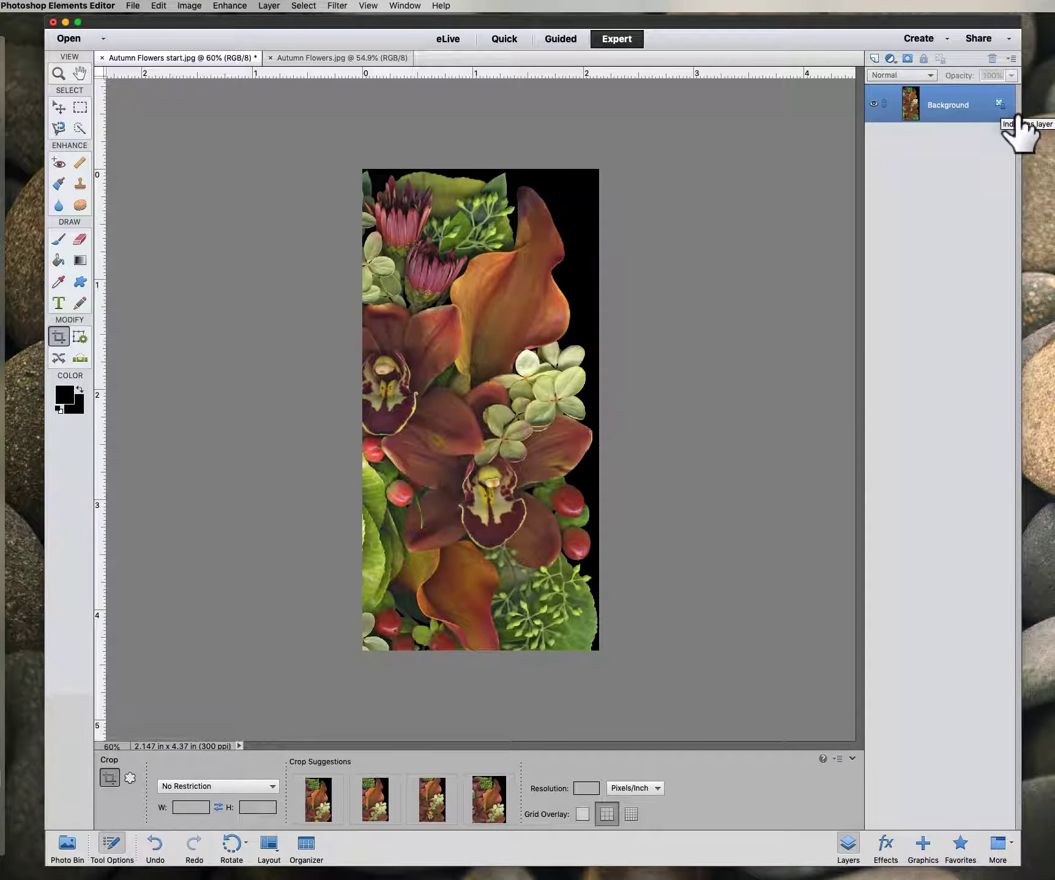
Convert the locked Background into a regular layer and activate the Move tool
{"action": "left_click", "coordinate": [1000, 104]}
{"action": "key", "text": "v"}
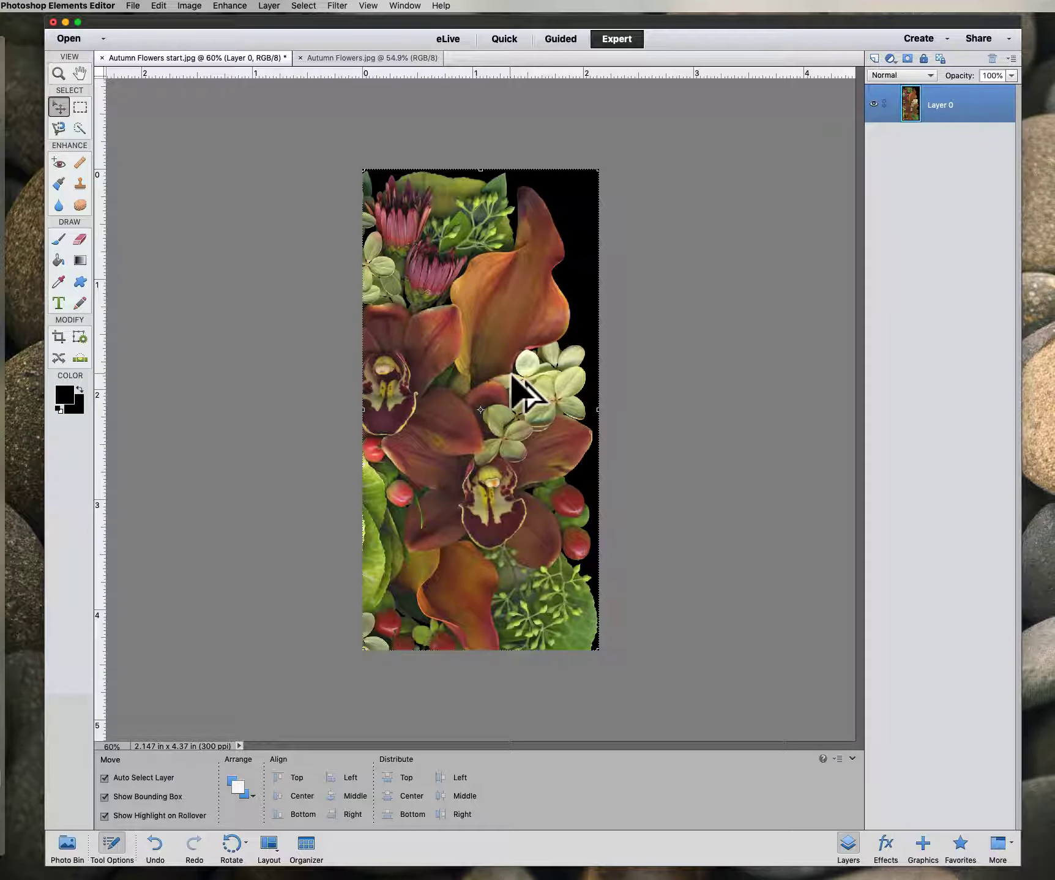
{"action": "scroll", "coordinate": [512, 374], "scroll_direction": "down", "scroll_amount": 4}
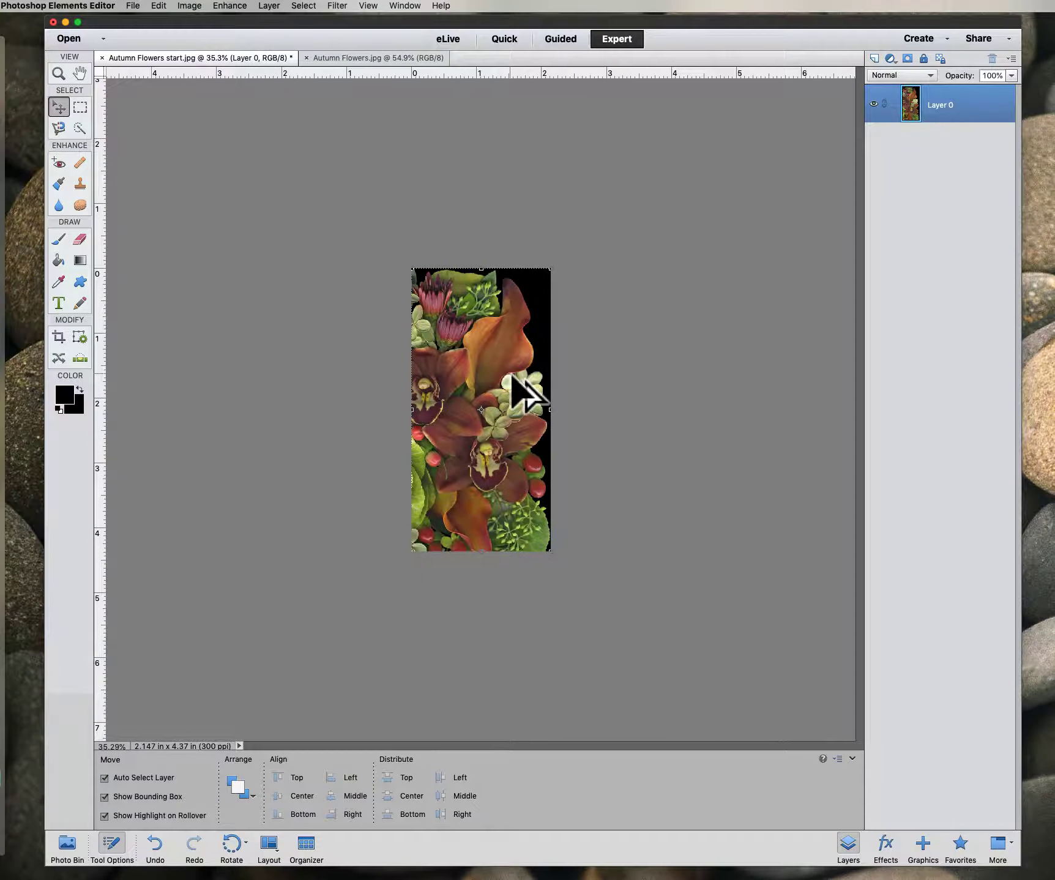
{"action": "scroll", "coordinate": [512, 375], "scroll_direction": "up", "scroll_amount": 2}
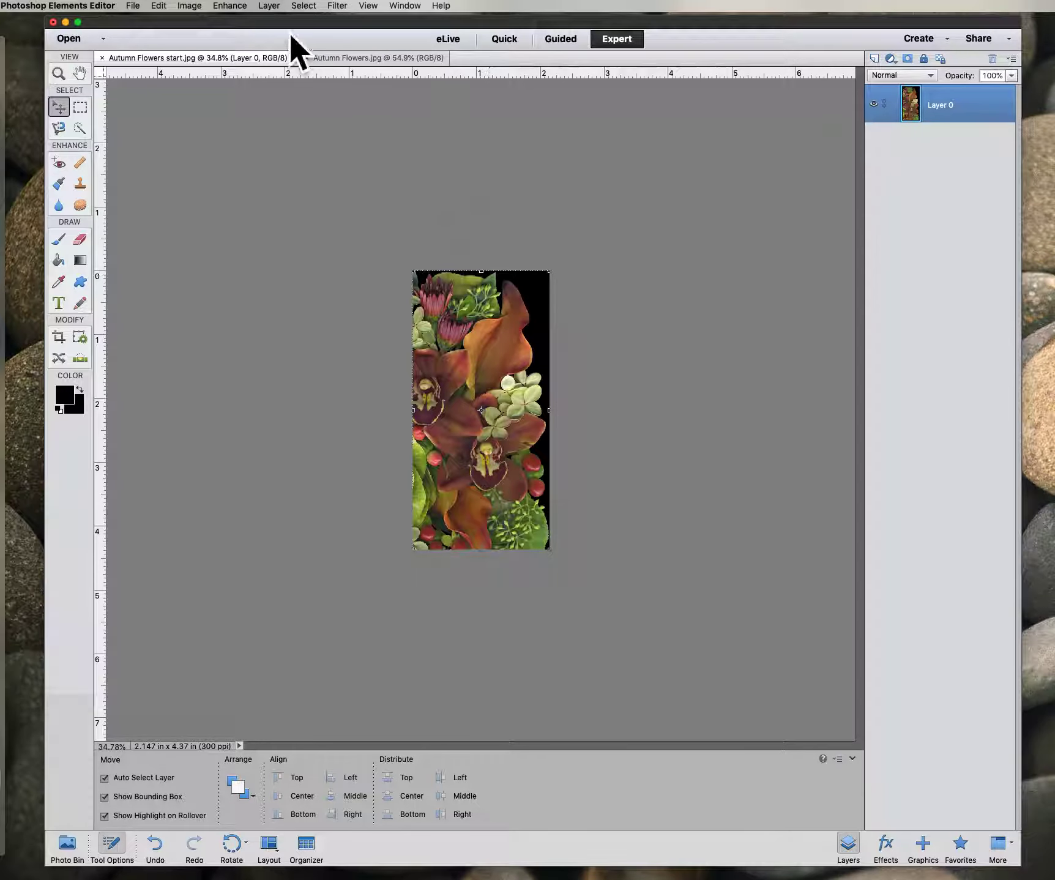
Enlarge the canvas to 11 inches wide by 11 inches high, keeping the image anchored in the centre
{"action": "left_click", "coordinate": [199, 12]}
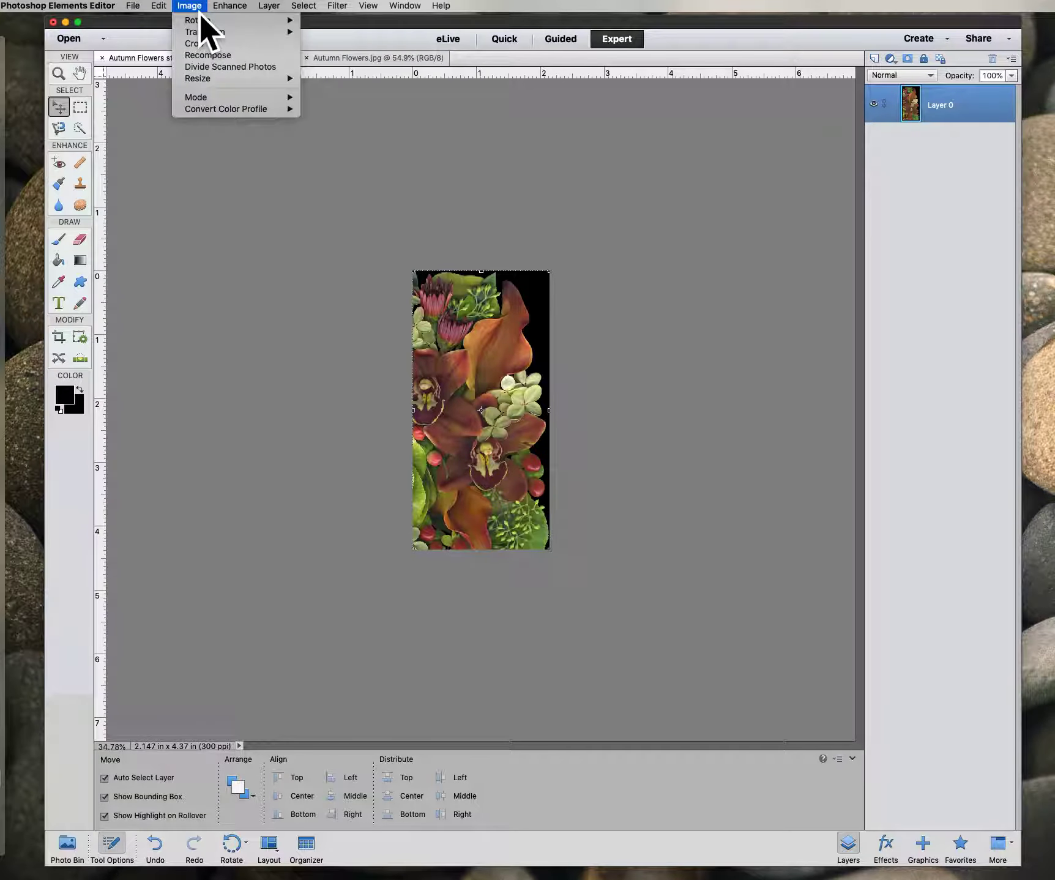
{"action": "mouse_move", "coordinate": [205, 80]}
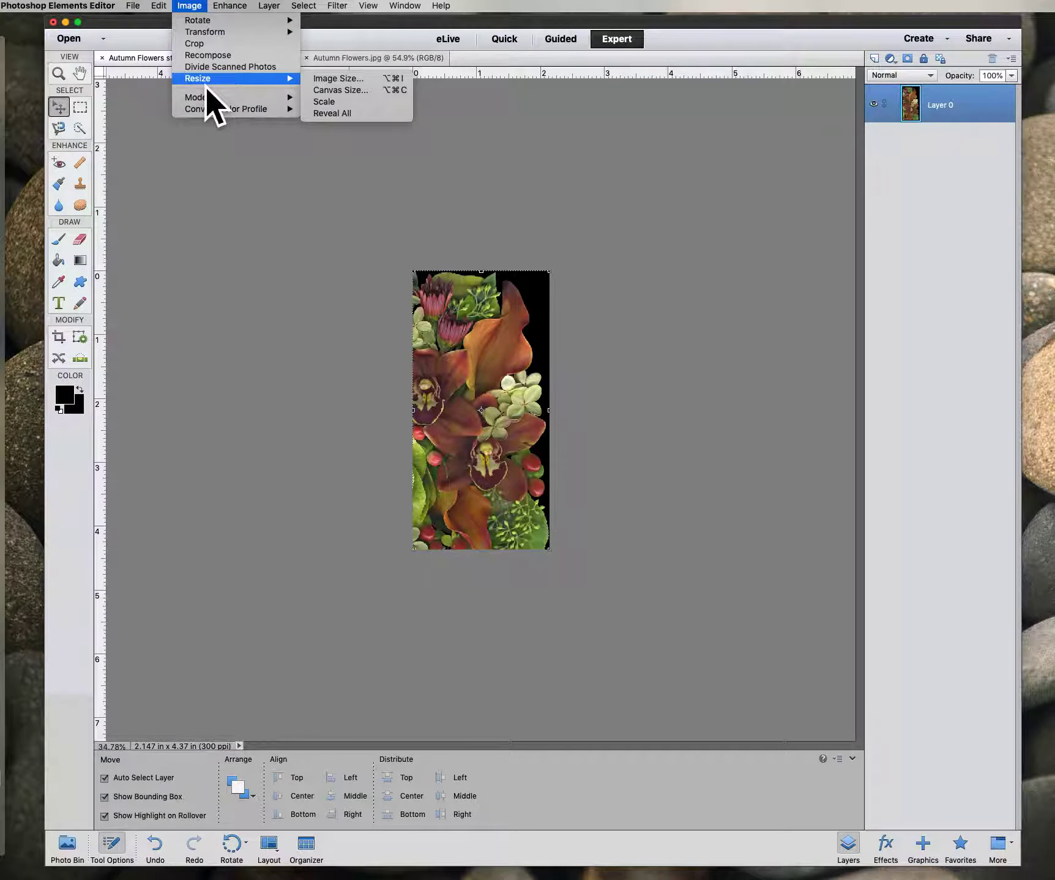
{"action": "left_click", "coordinate": [333, 96]}
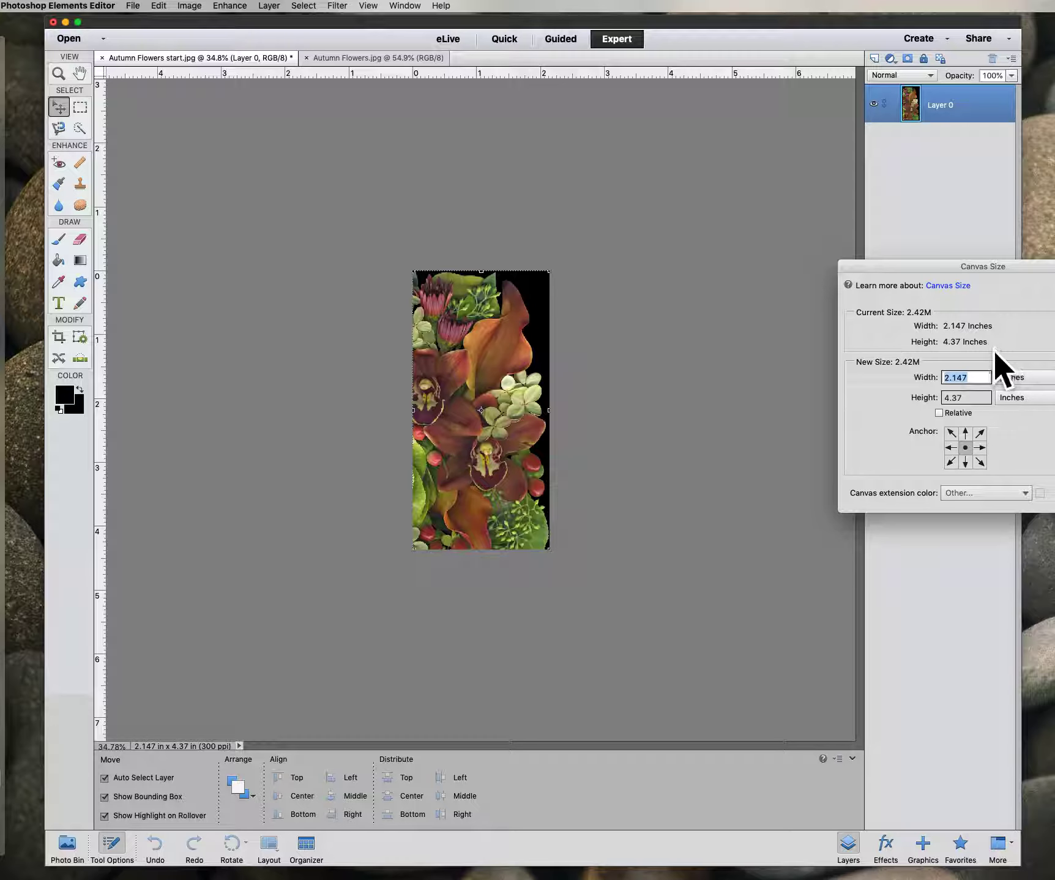
{"action": "left_click", "coordinate": [969, 417]}
{"action": "left_click_drag", "start_coordinate": [969, 404], "coordinate": [931, 409]}
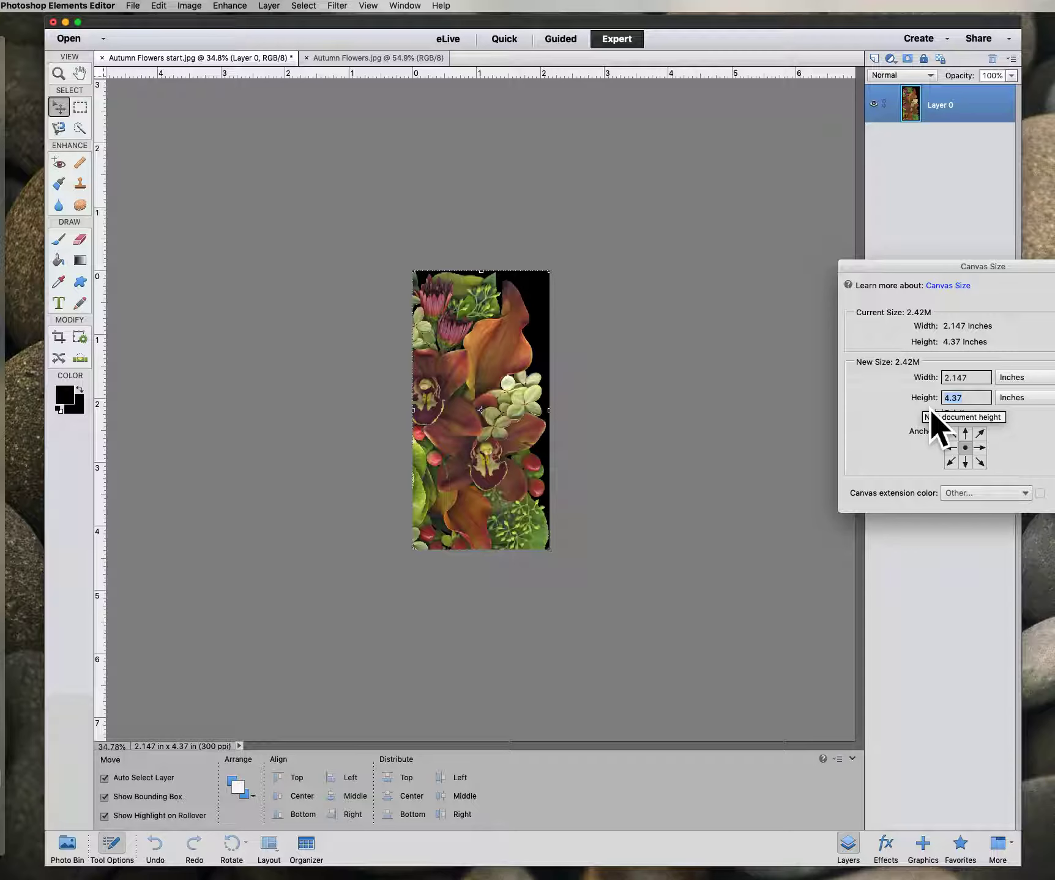
{"action": "type", "text": "11"}
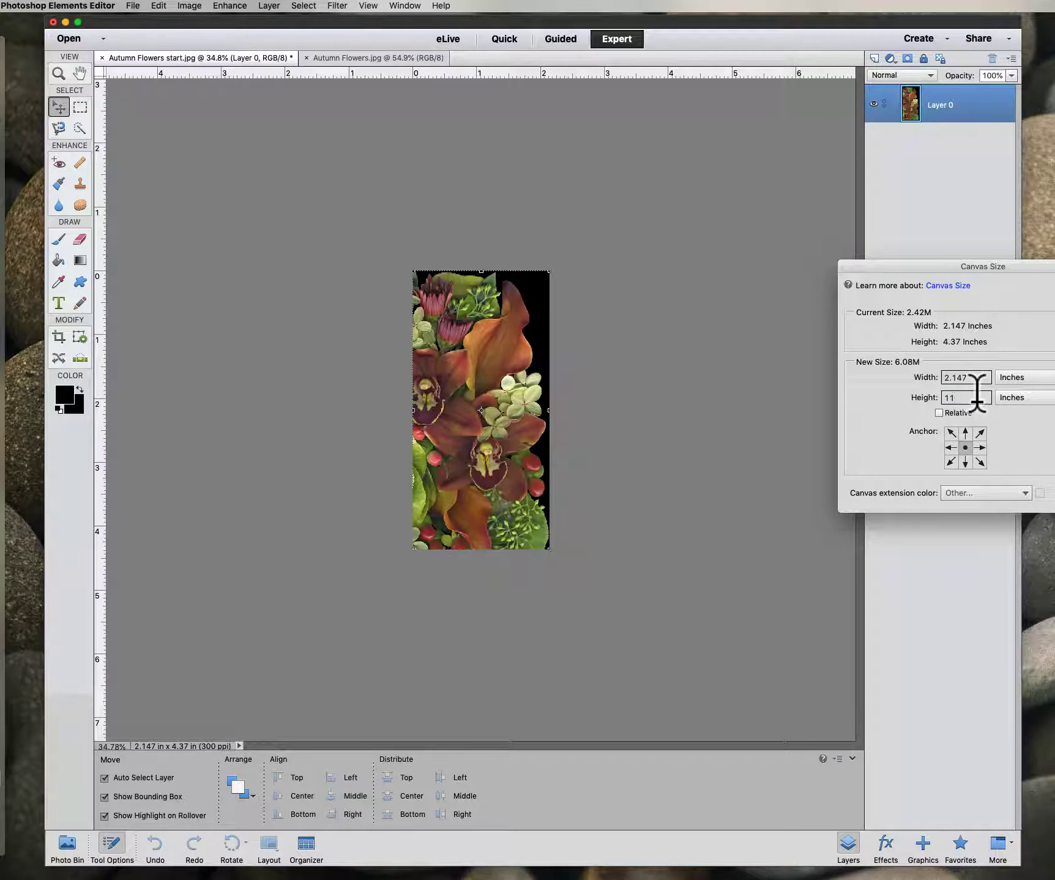
{"action": "left_click_drag", "start_coordinate": [978, 381], "coordinate": [938, 384]}
{"action": "type", "text": "11"}
{"action": "left_click_drag", "start_coordinate": [1033, 273], "coordinate": [945, 275]}
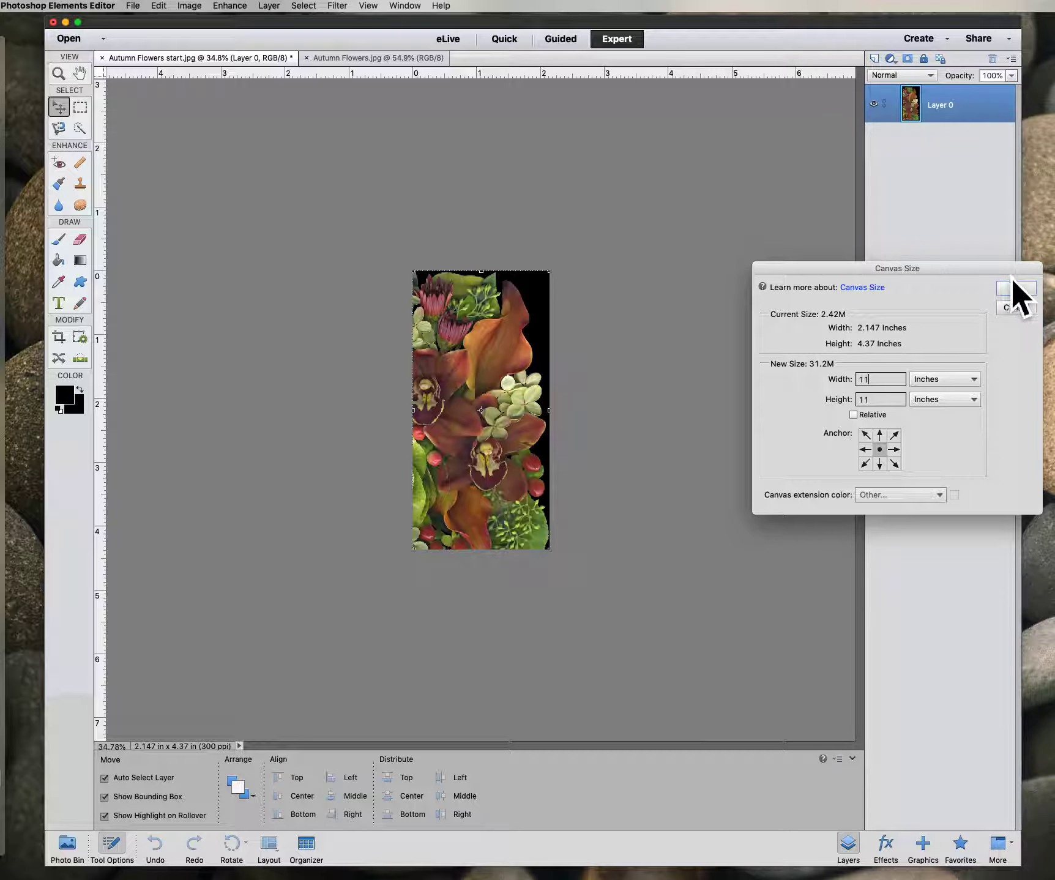
{"action": "left_click", "coordinate": [1022, 293]}
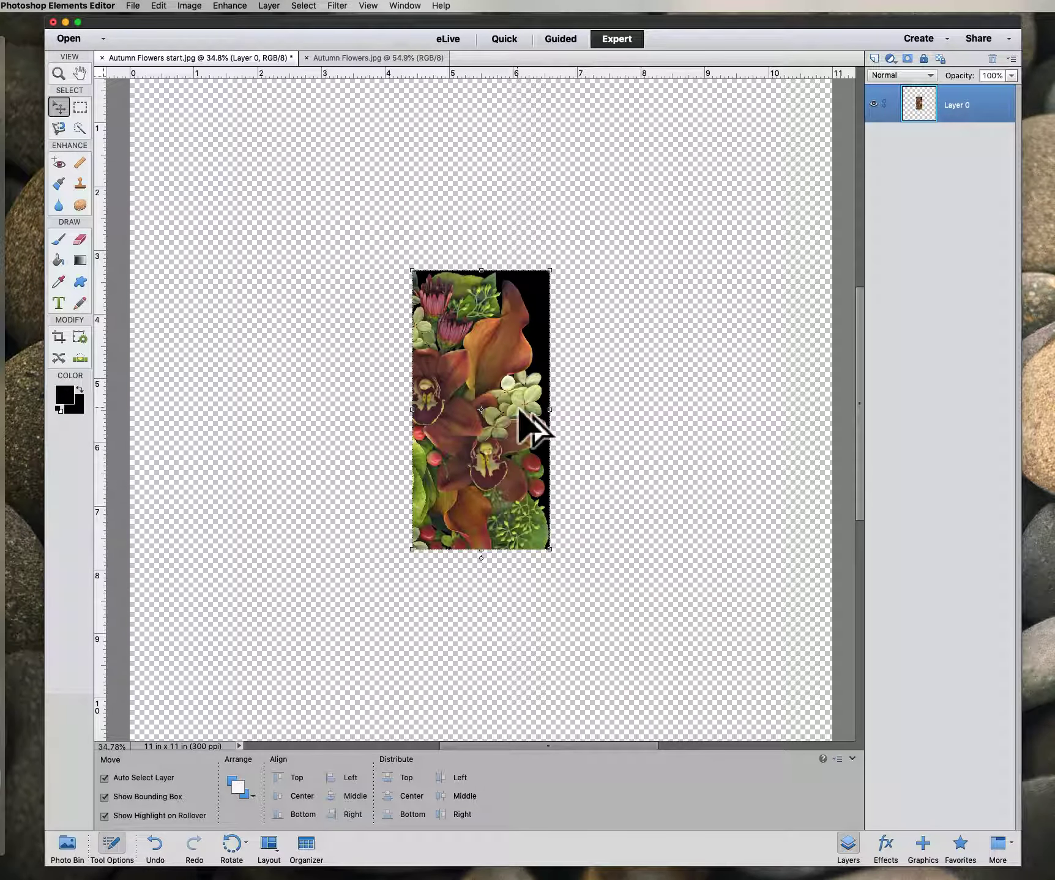
Move the flower strip into the upper right area of the enlarged canvas
{"action": "key", "text": "super+minus"}
{"action": "scroll", "coordinate": [518, 410], "scroll_direction": "up", "scroll_amount": 1}
{"action": "left_click_drag", "start_coordinate": [474, 423], "coordinate": [574, 307]}
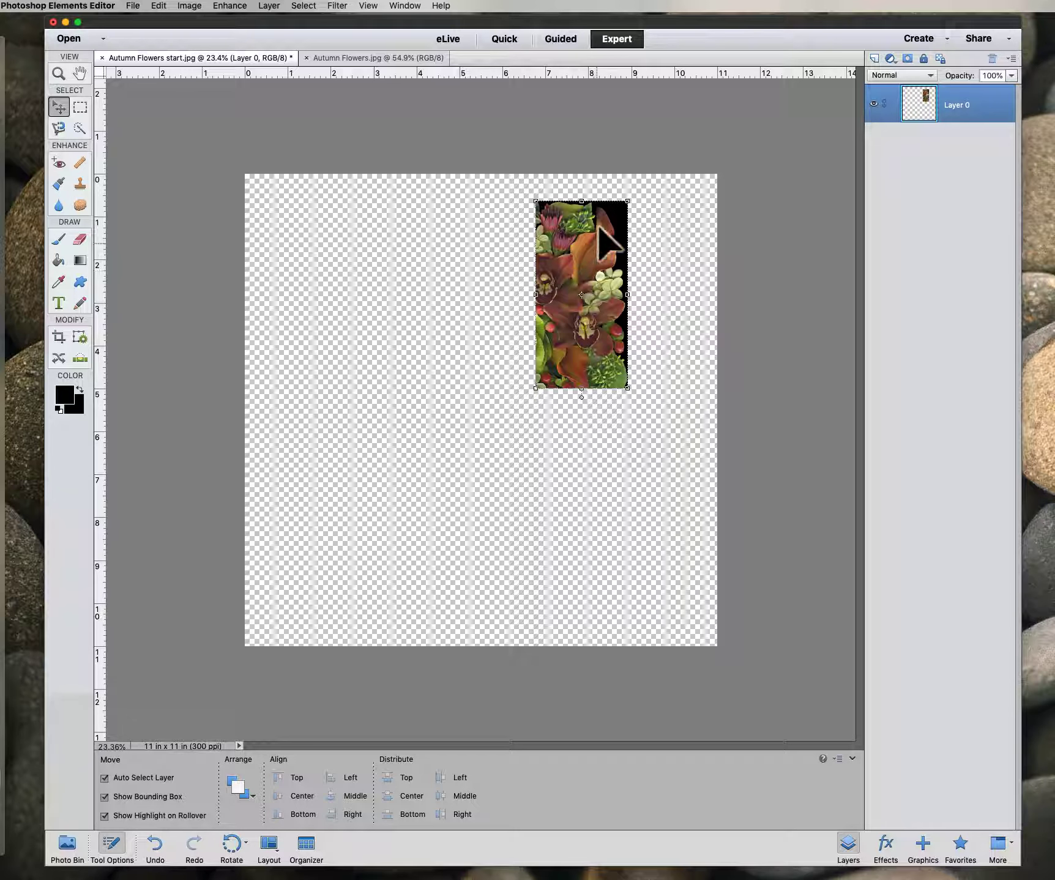
Duplicate the flower strip layer and place the copy just to the left of the original at the same height
{"action": "right_click", "coordinate": [928, 110]}
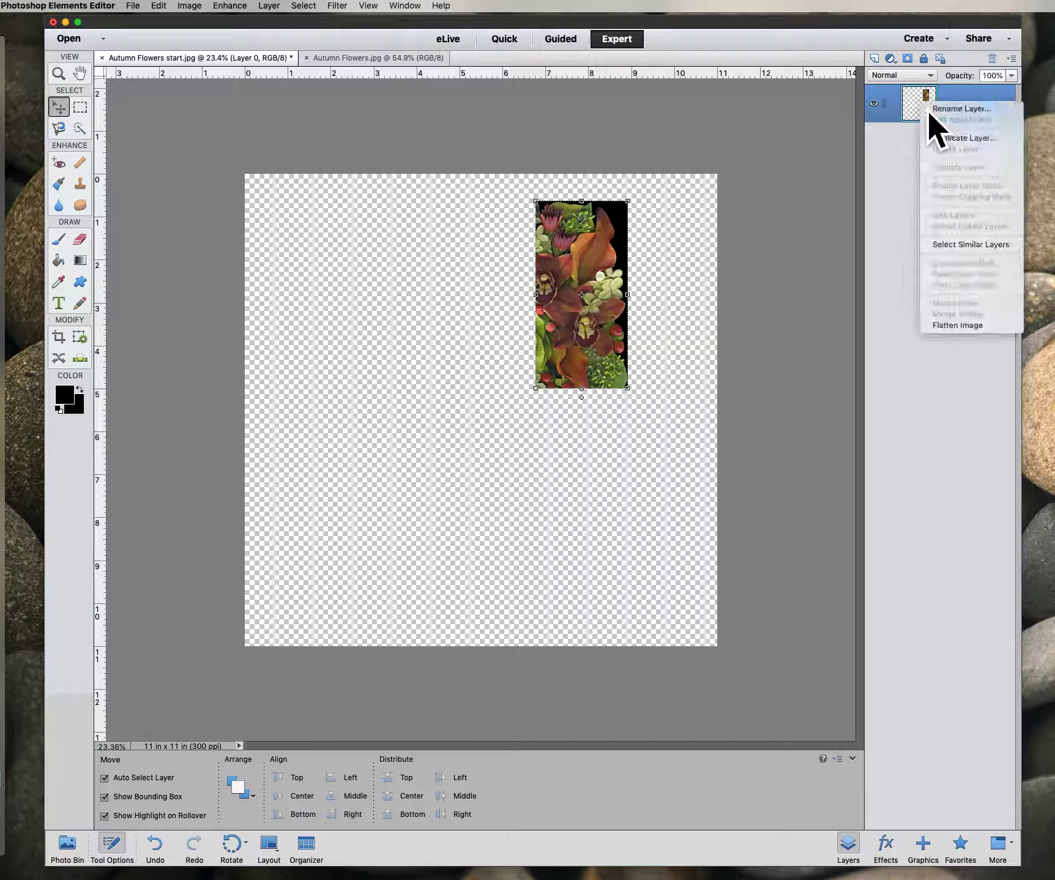
{"action": "left_click", "coordinate": [969, 142]}
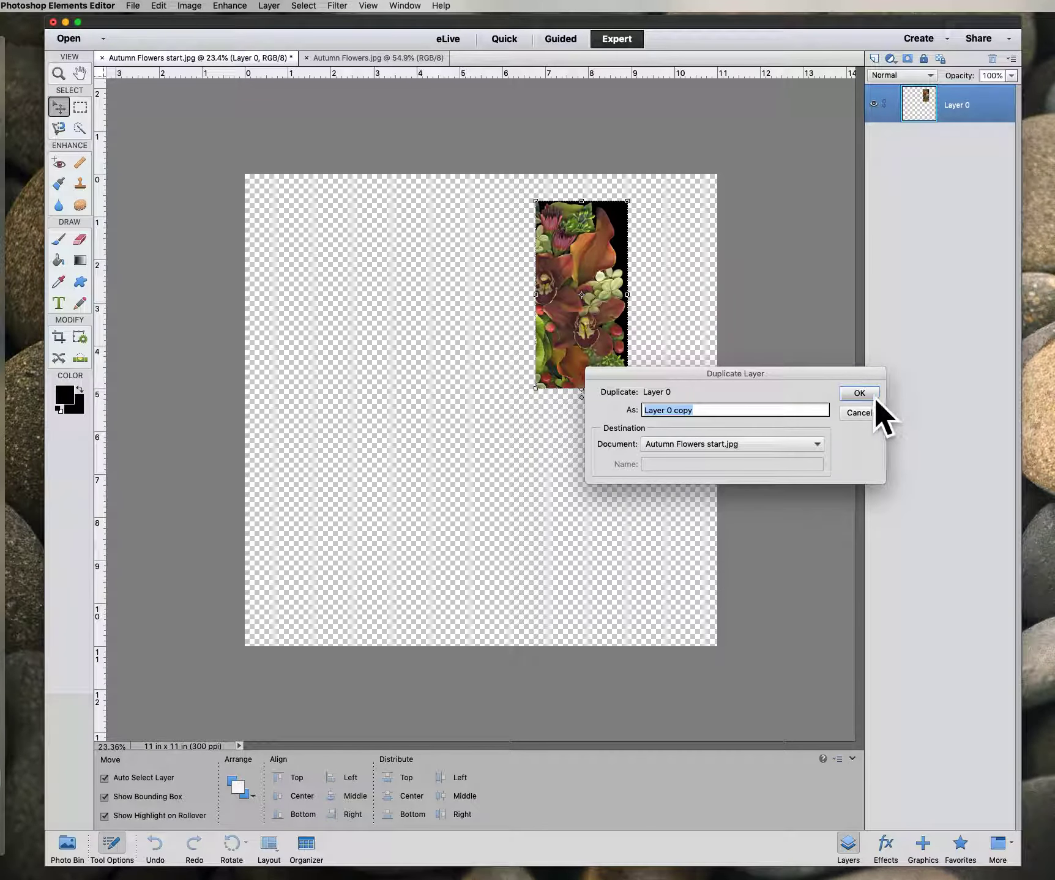
{"action": "left_click", "coordinate": [861, 393]}
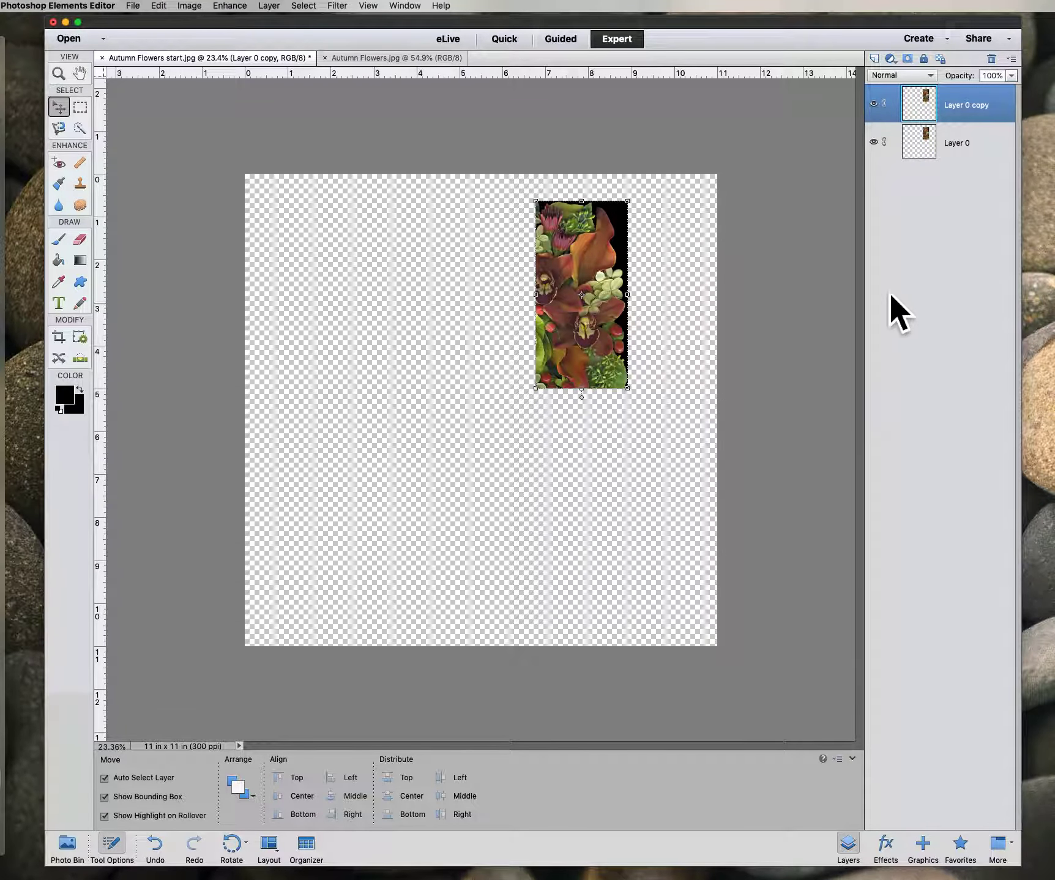
{"action": "left_click_drag", "start_coordinate": [609, 314], "coordinate": [506, 310]}
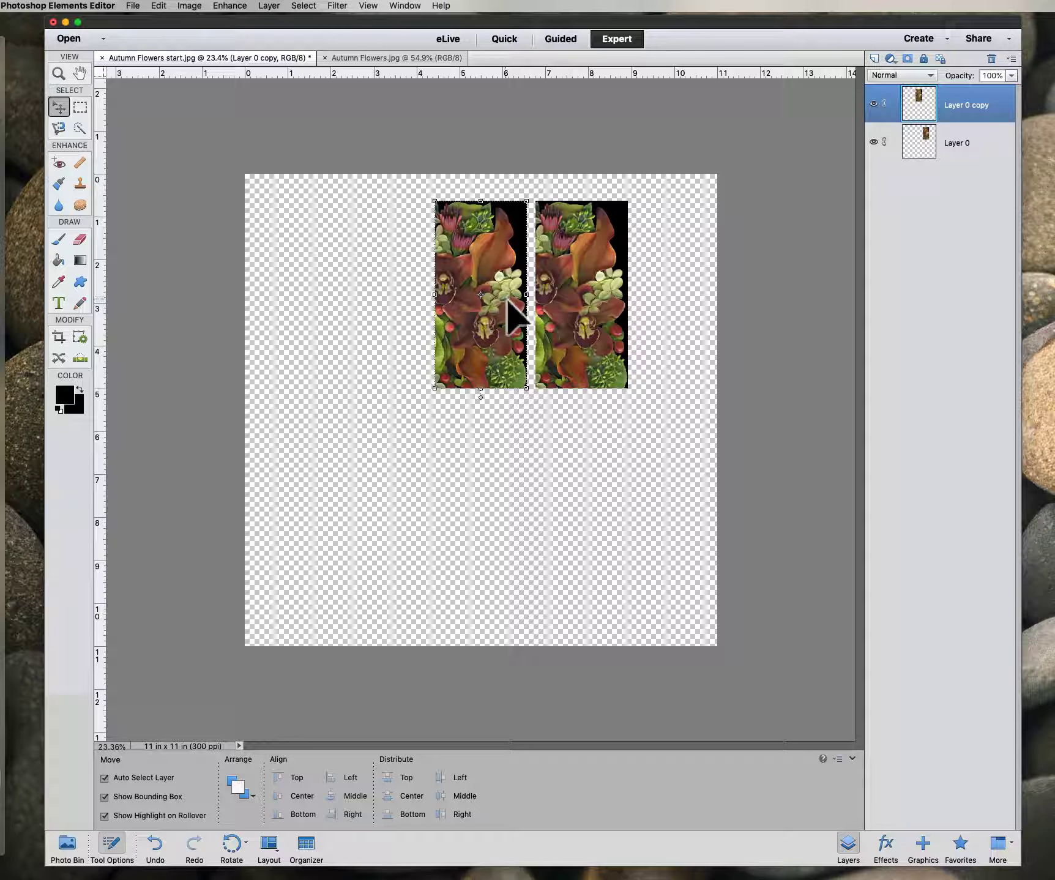
Flip the copied strip horizontally and join it seamlessly to the left edge of the original
{"action": "left_click", "coordinate": [545, 334]}
{"action": "right_click", "coordinate": [535, 324]}
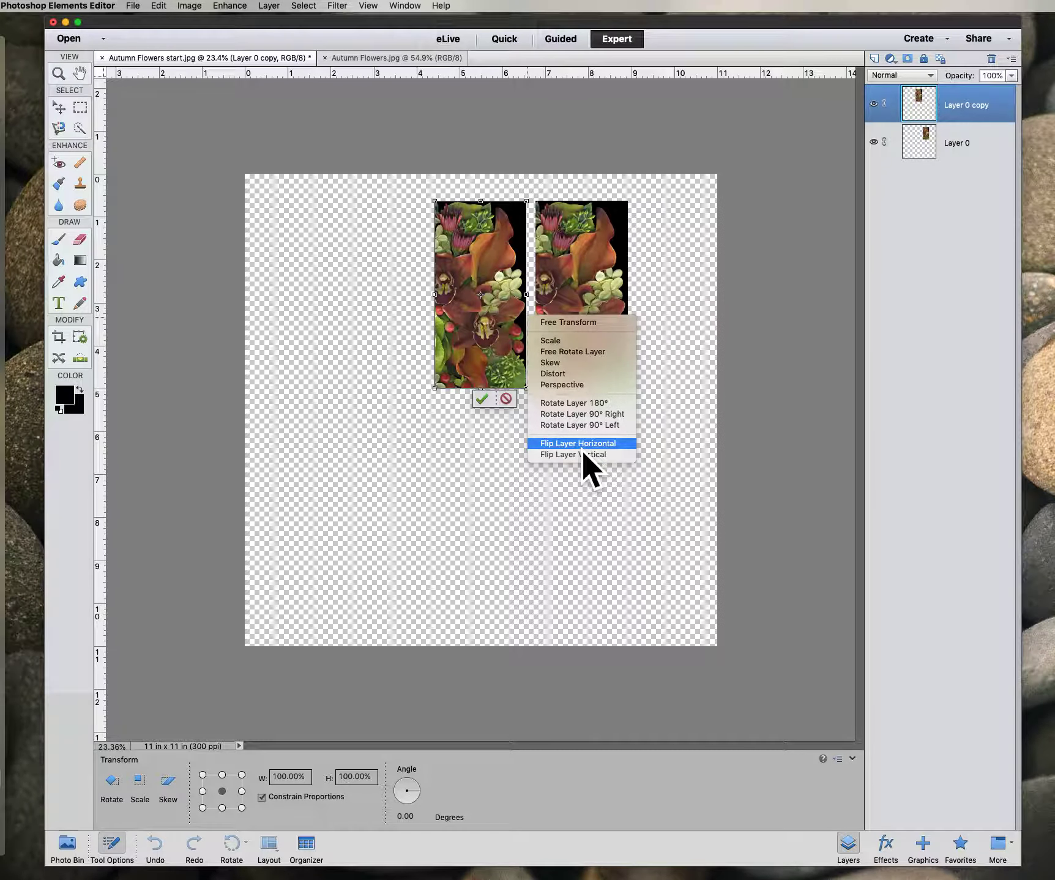
{"action": "left_click", "coordinate": [582, 445]}
{"action": "left_click_drag", "start_coordinate": [498, 298], "coordinate": [507, 296]}
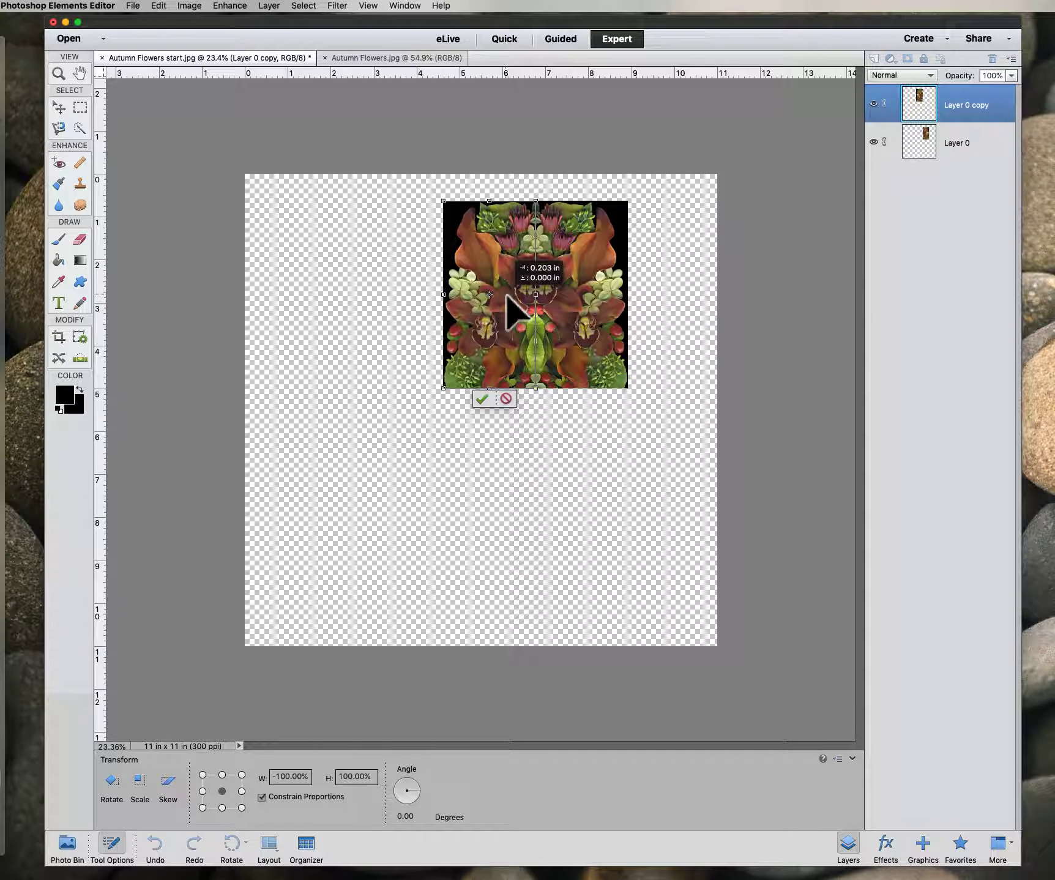
{"action": "left_click", "coordinate": [493, 401]}
{"action": "left_click", "coordinate": [603, 469]}
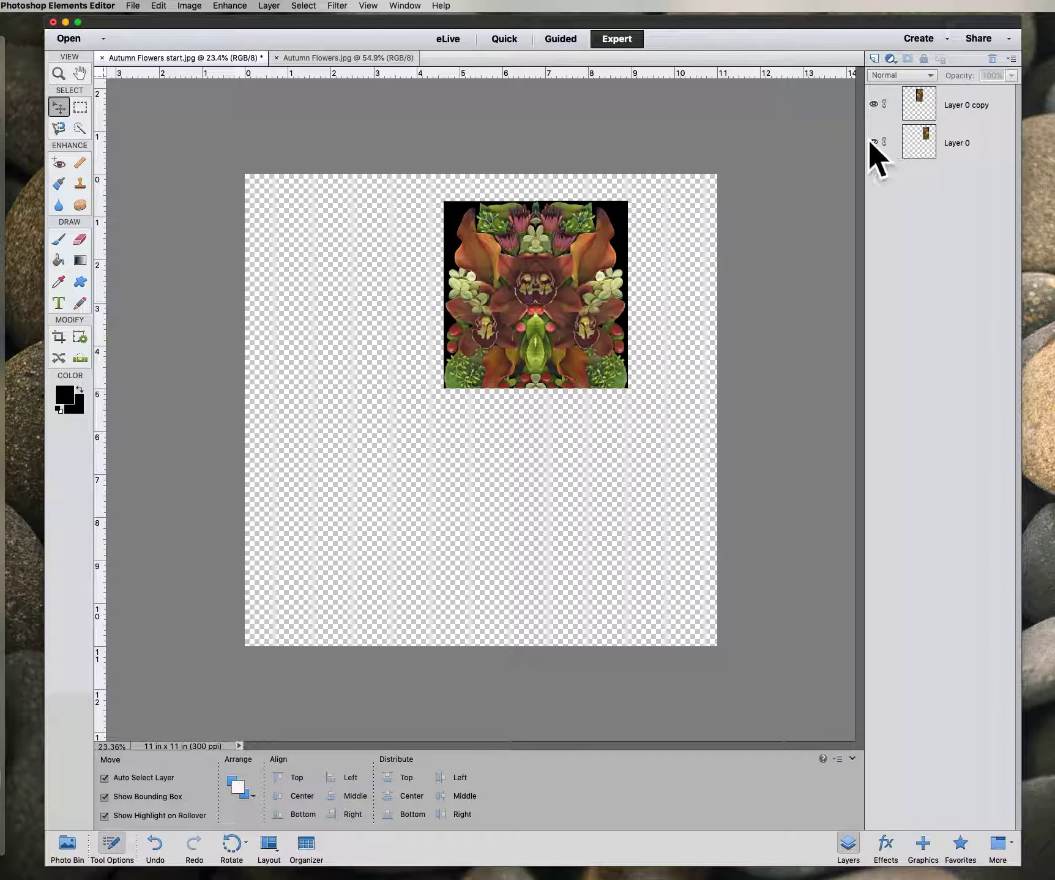
Merge the two visible strip layers into one and move the mirrored block to the upper middle of the canvas
{"action": "right_click", "coordinate": [929, 144]}
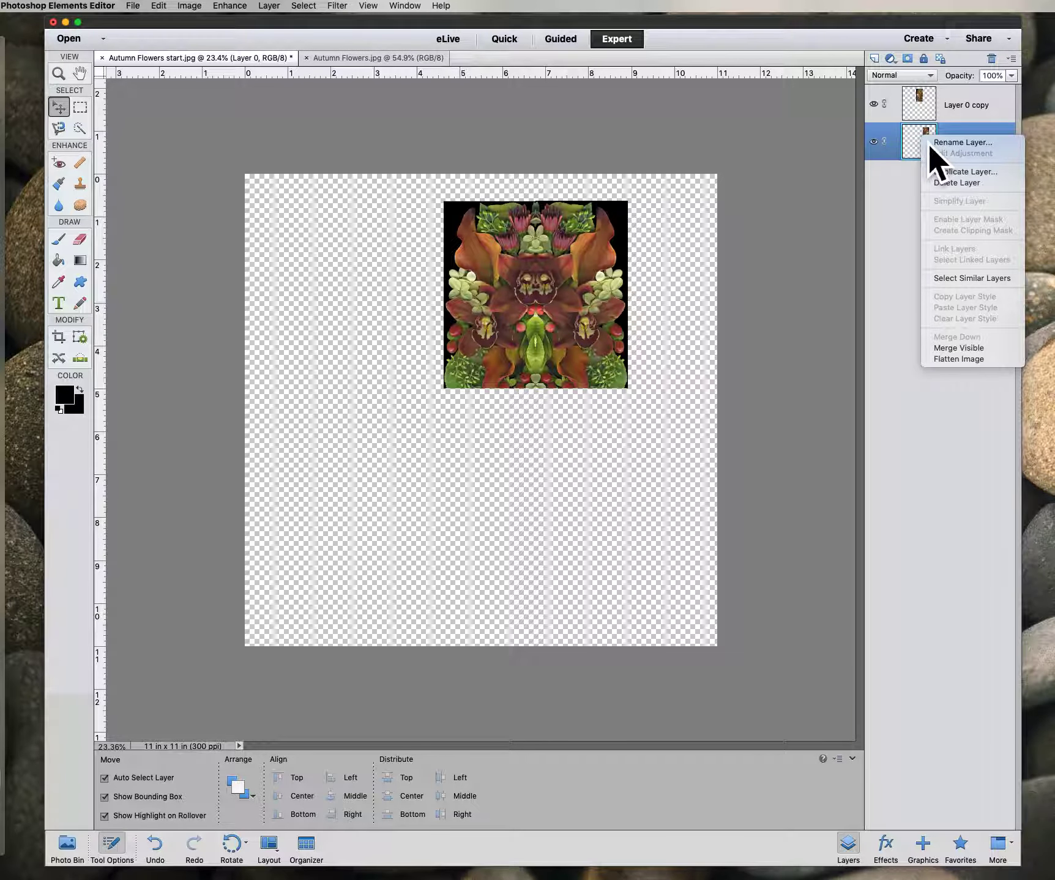
{"action": "left_click", "coordinate": [974, 352]}
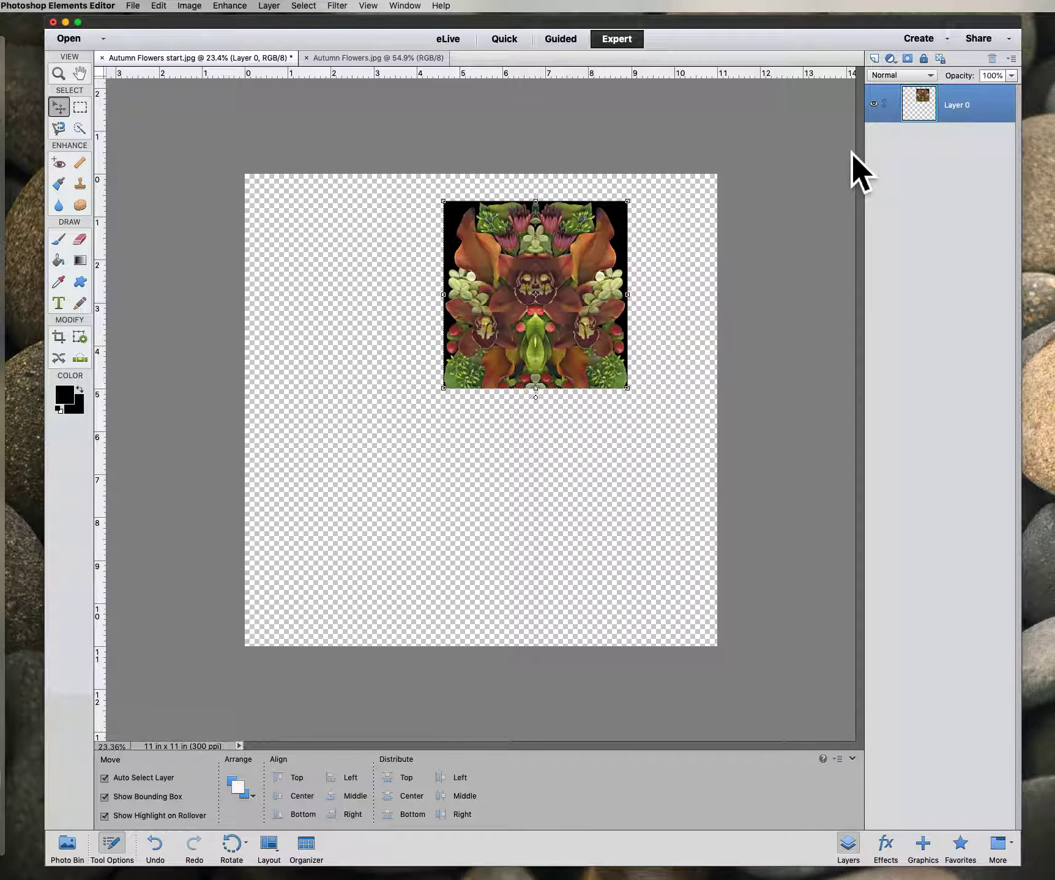
{"action": "left_click_drag", "start_coordinate": [586, 315], "coordinate": [547, 316]}
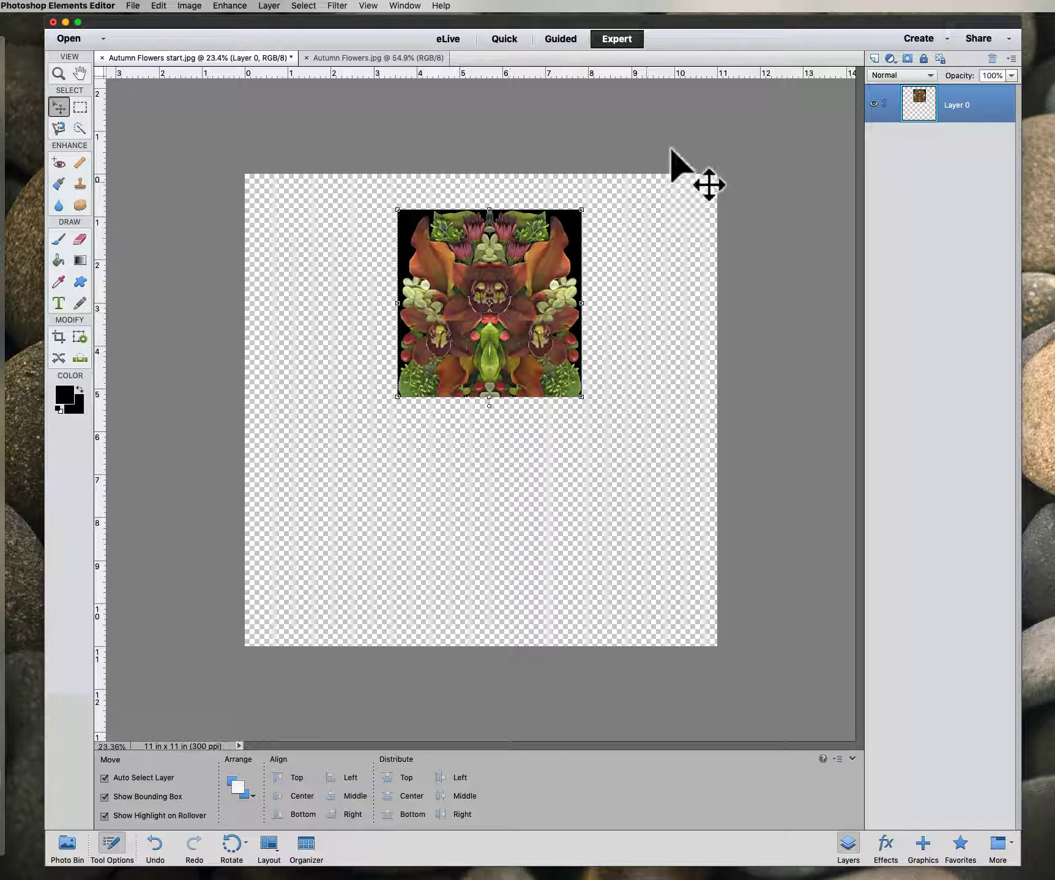
Duplicate the mirrored block's layer and place the copy directly below the original so their edges meet
{"action": "right_click", "coordinate": [912, 95]}
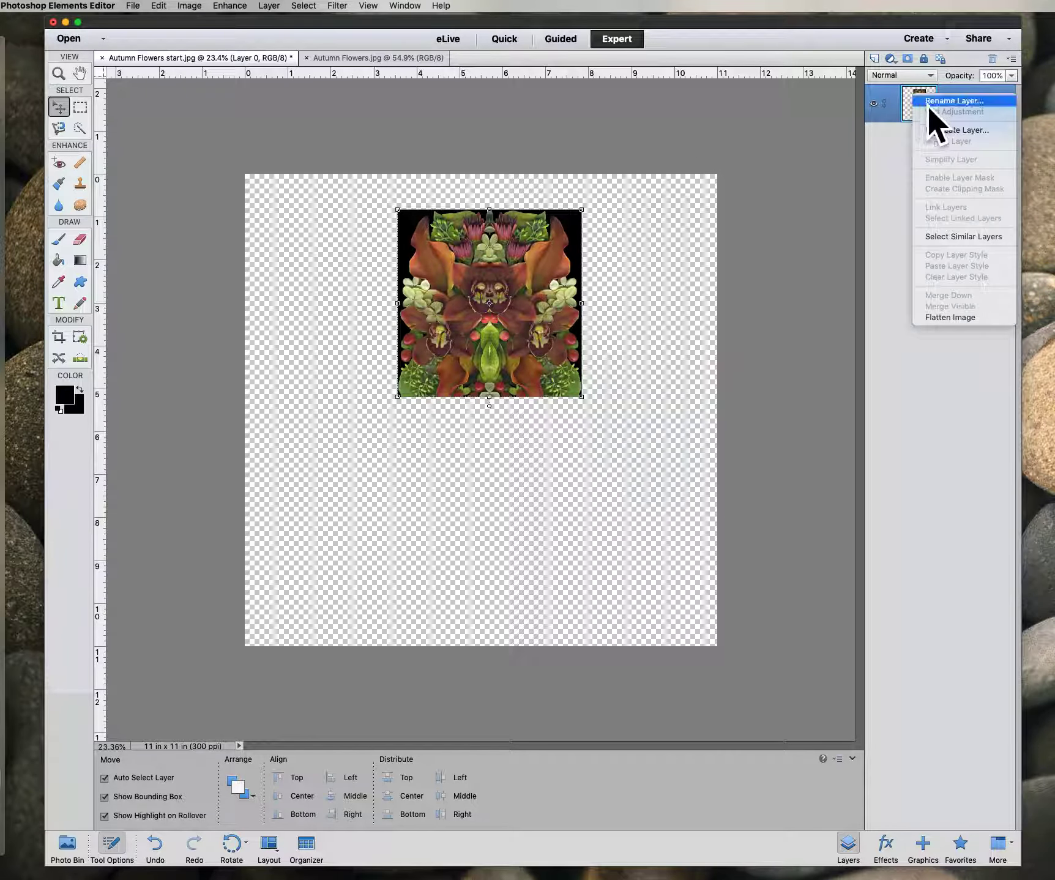
{"action": "left_click", "coordinate": [972, 136]}
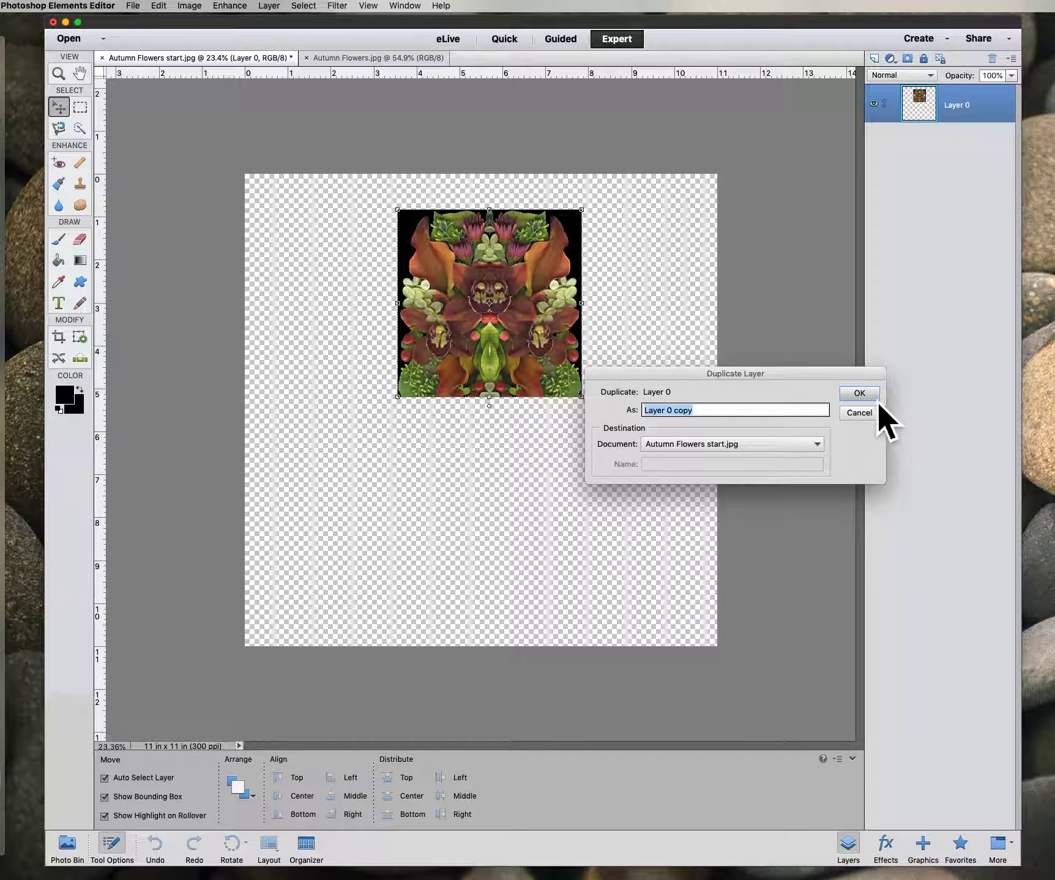
{"action": "left_click", "coordinate": [874, 396]}
{"action": "left_click_drag", "start_coordinate": [521, 248], "coordinate": [527, 447]}
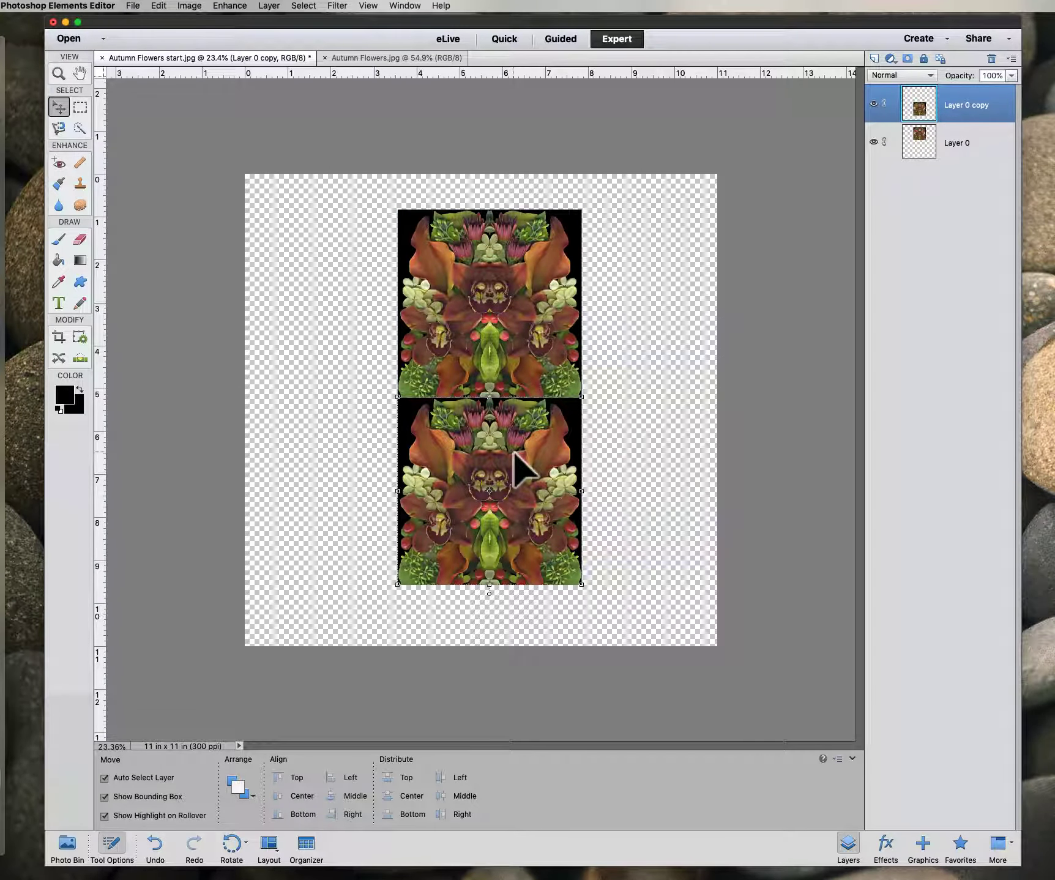
Flip the lower block vertically so it mirrors the upper one
{"action": "left_click", "coordinate": [600, 454]}
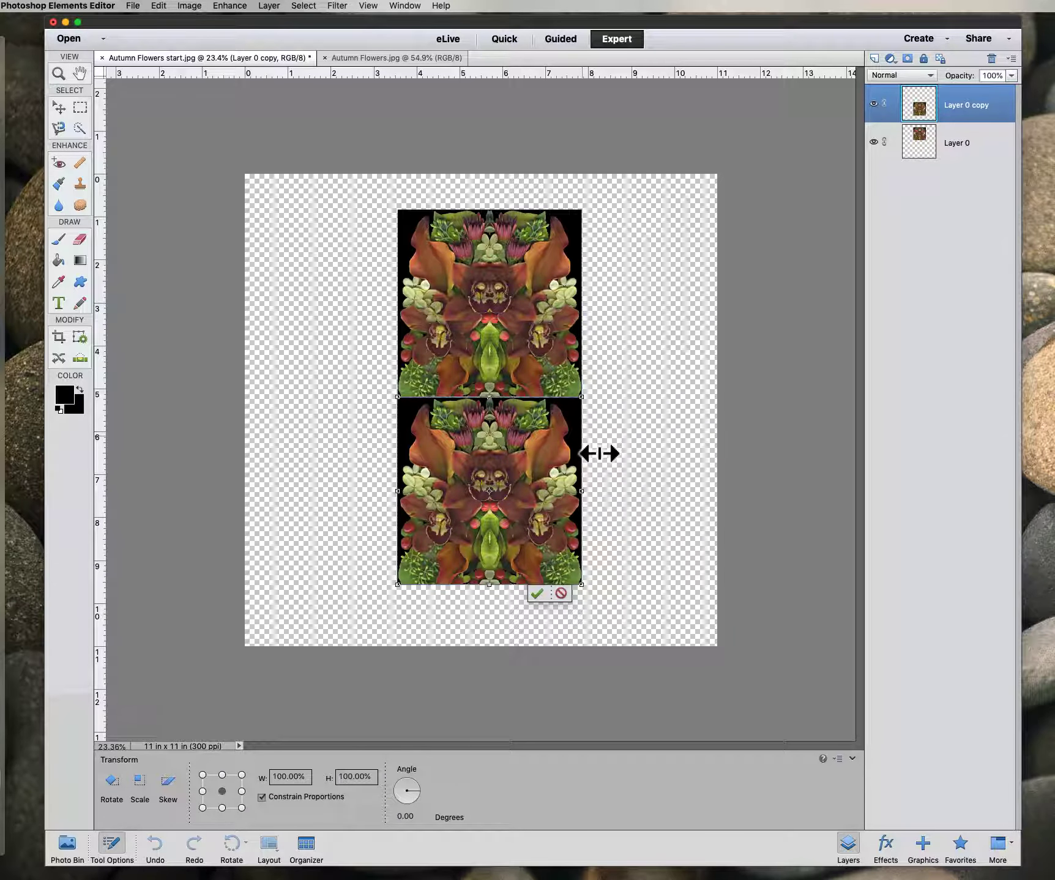
{"action": "right_click", "coordinate": [591, 442]}
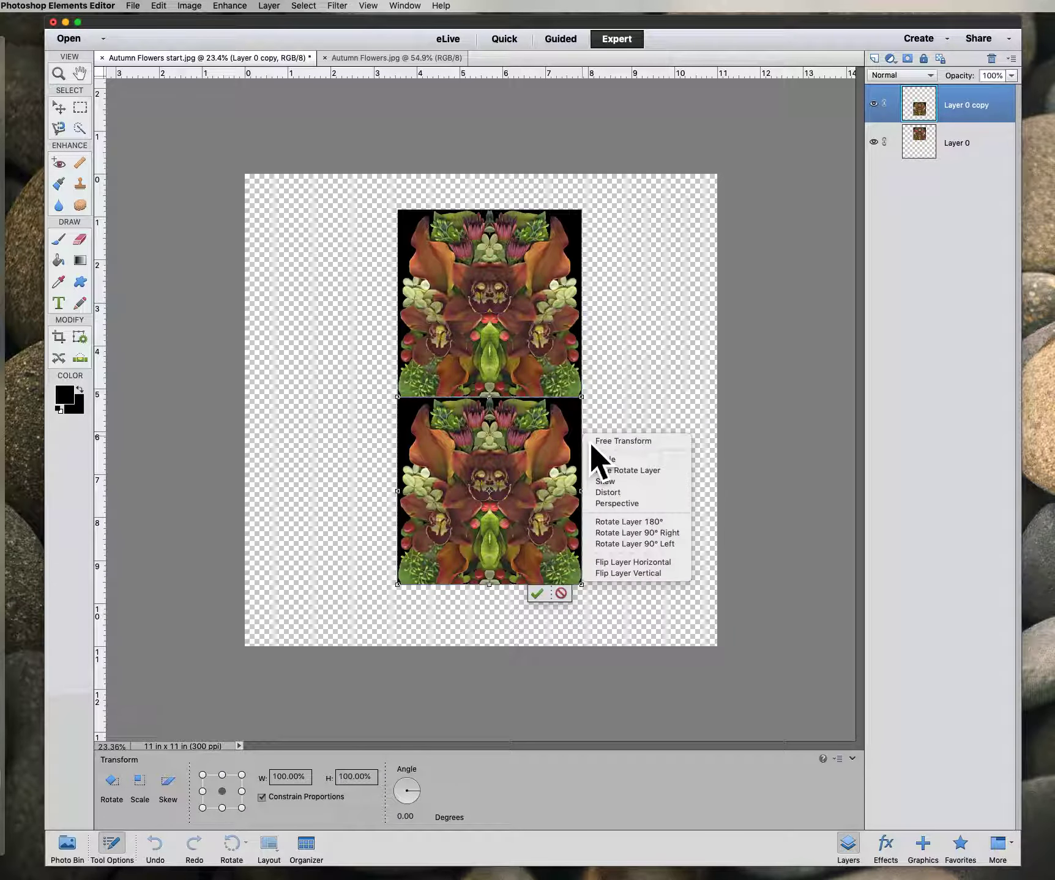
{"action": "left_click", "coordinate": [628, 577]}
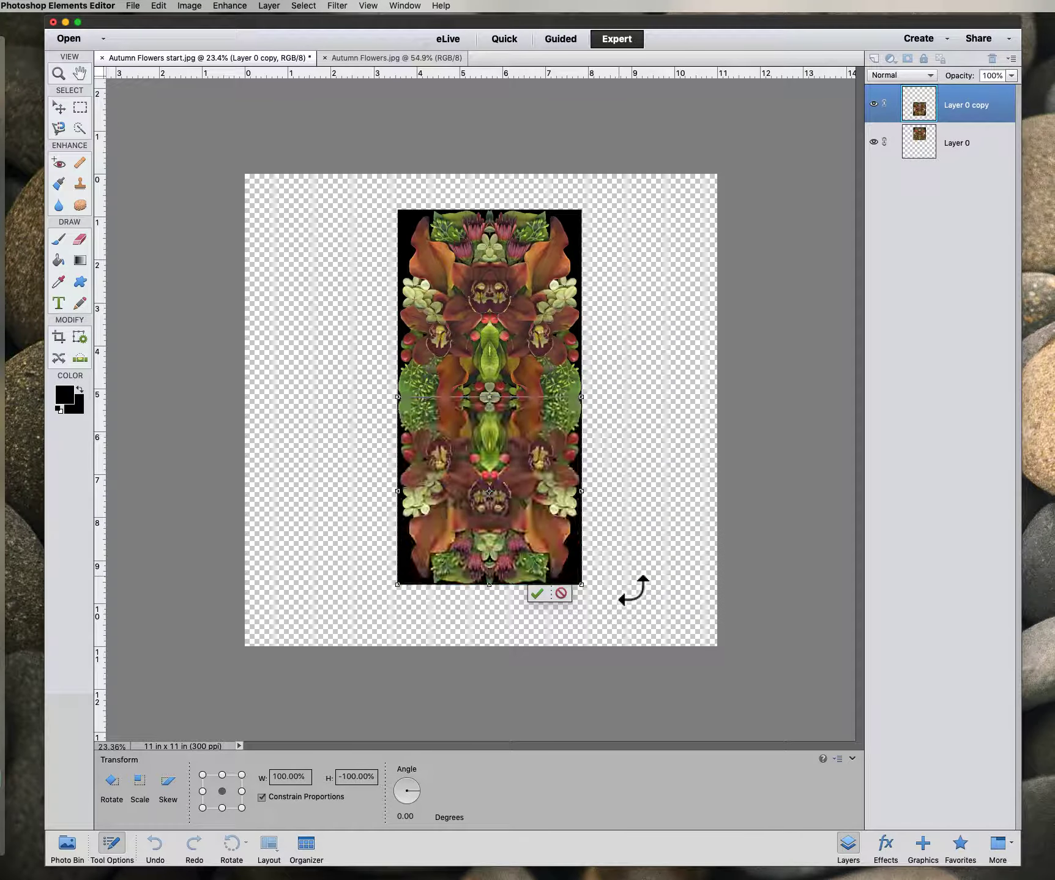
{"action": "left_click", "coordinate": [547, 601]}
{"action": "left_click", "coordinate": [646, 521]}
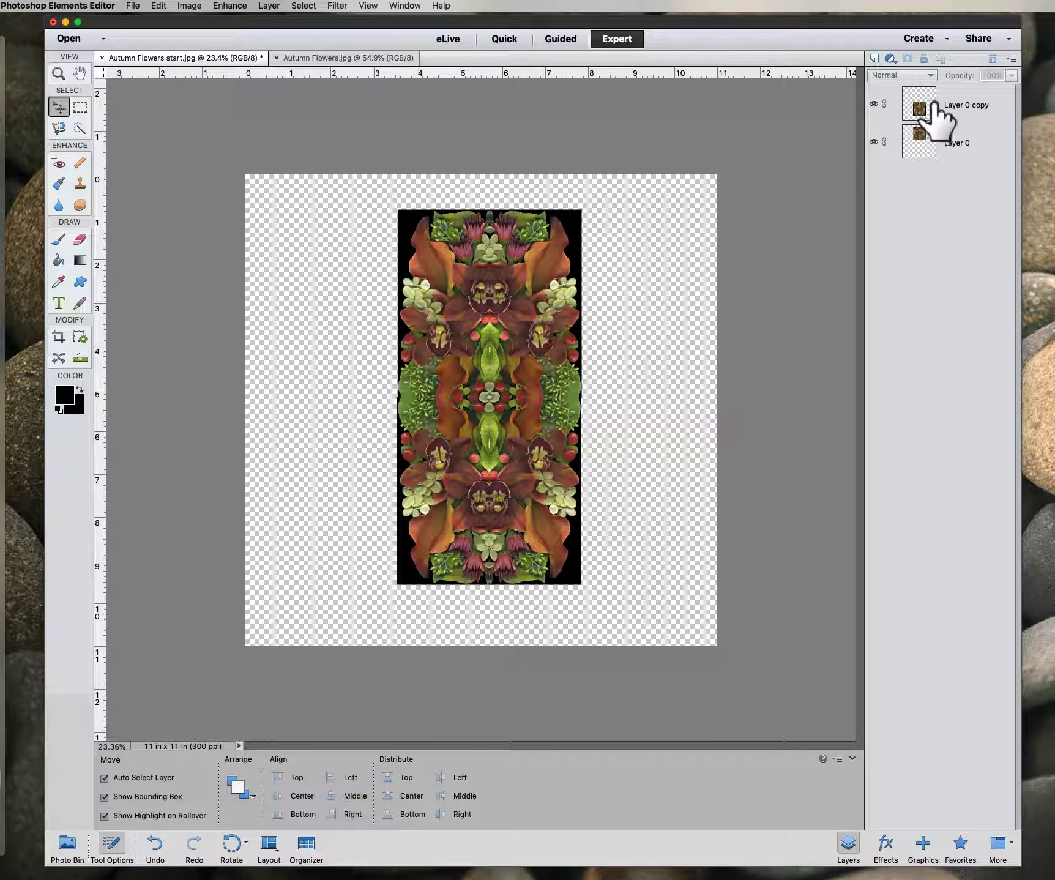
Merge the visible upper and lower blocks into one layer and centre the merged panel on the canvas
{"action": "right_click", "coordinate": [932, 142]}
{"action": "right_click", "coordinate": [931, 143]}
{"action": "left_click", "coordinate": [962, 346]}
{"action": "left_click_drag", "start_coordinate": [540, 364], "coordinate": [543, 383]}
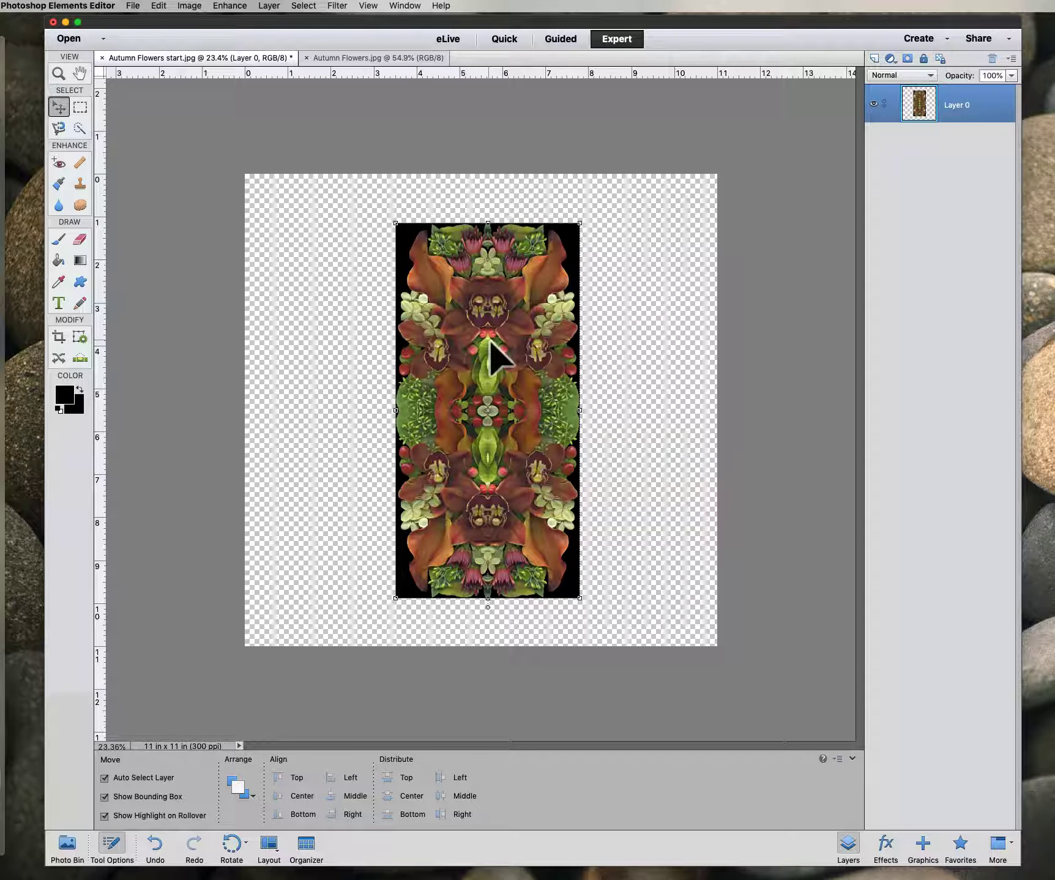
Duplicate the merged panel's layer and rotate the copy 45 degrees clockwise about its centre
{"action": "right_click", "coordinate": [918, 105]}
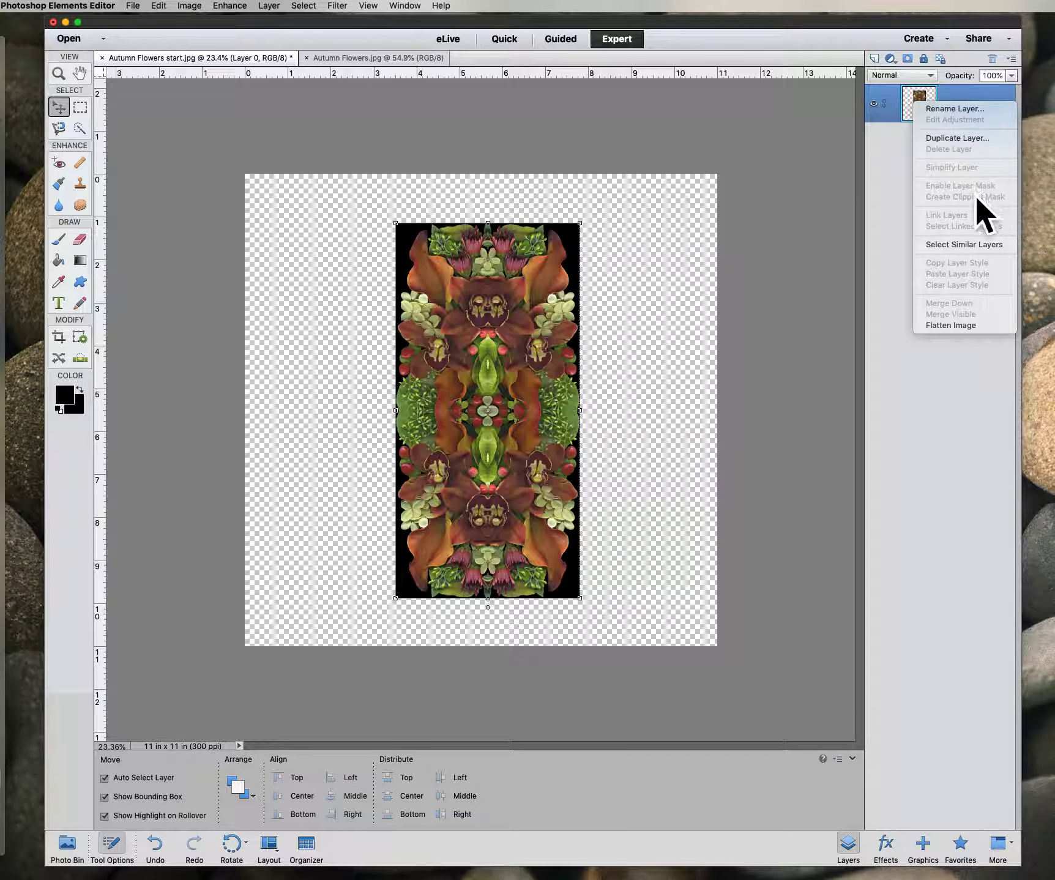
{"action": "left_click", "coordinate": [958, 138]}
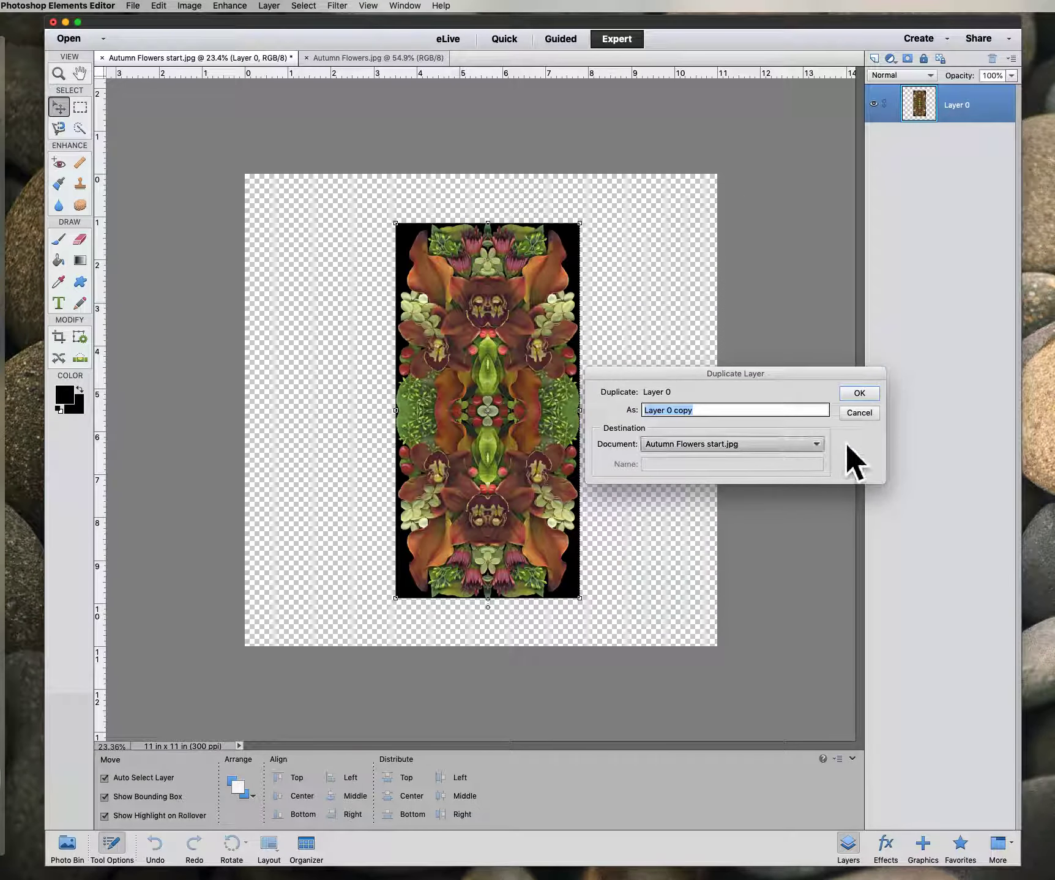
{"action": "left_click", "coordinate": [859, 393]}
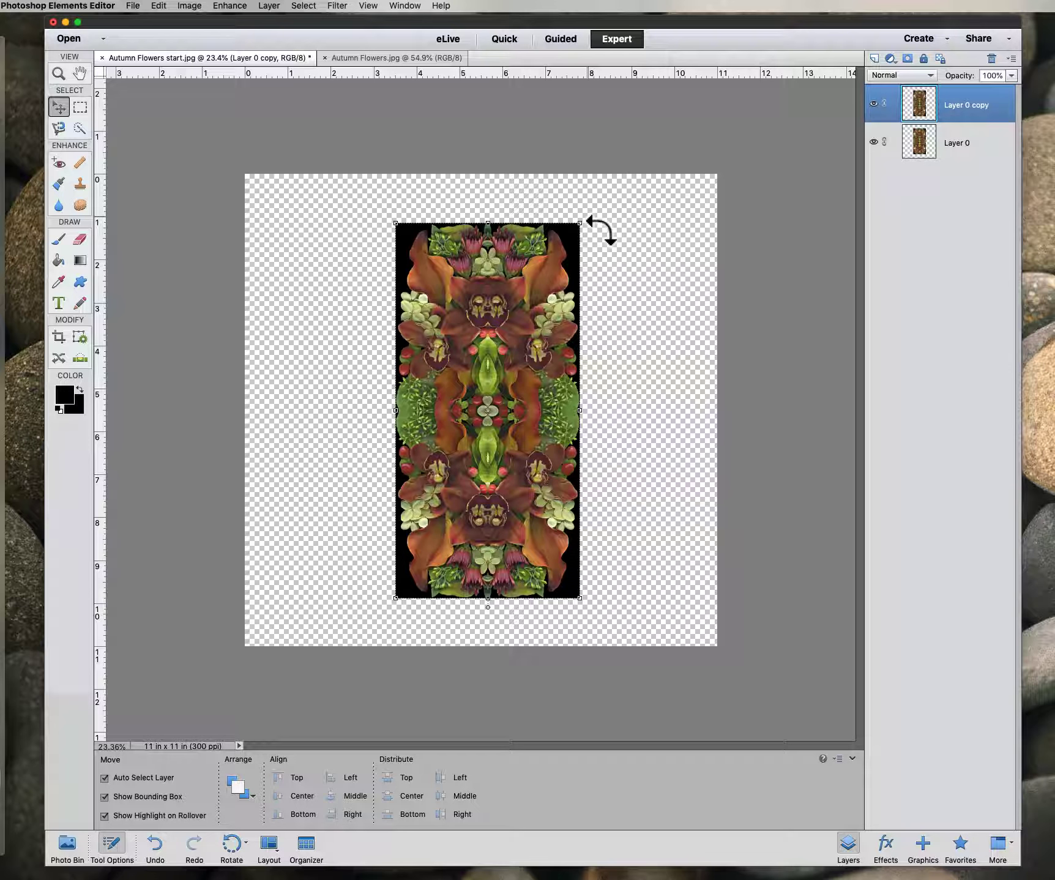
{"action": "left_click_drag", "start_coordinate": [600, 229], "coordinate": [661, 339]}
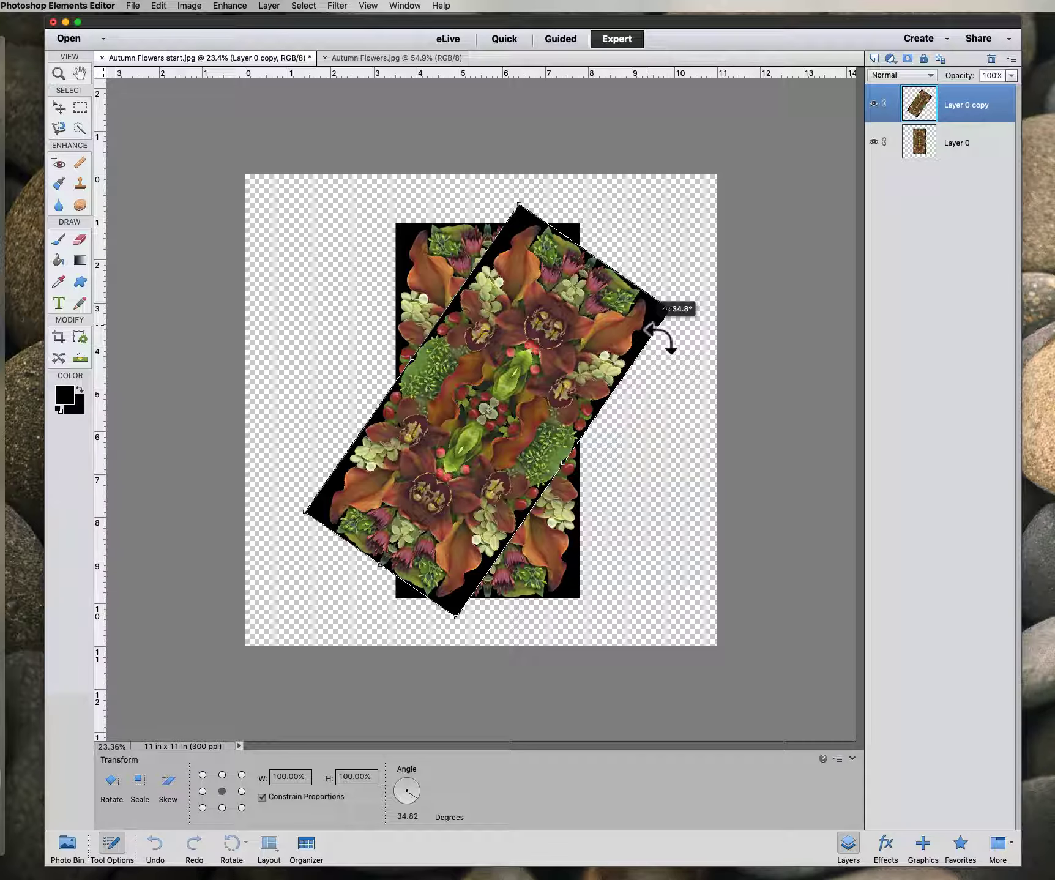
{"action": "left_click_drag", "start_coordinate": [661, 340], "coordinate": [661, 339]}
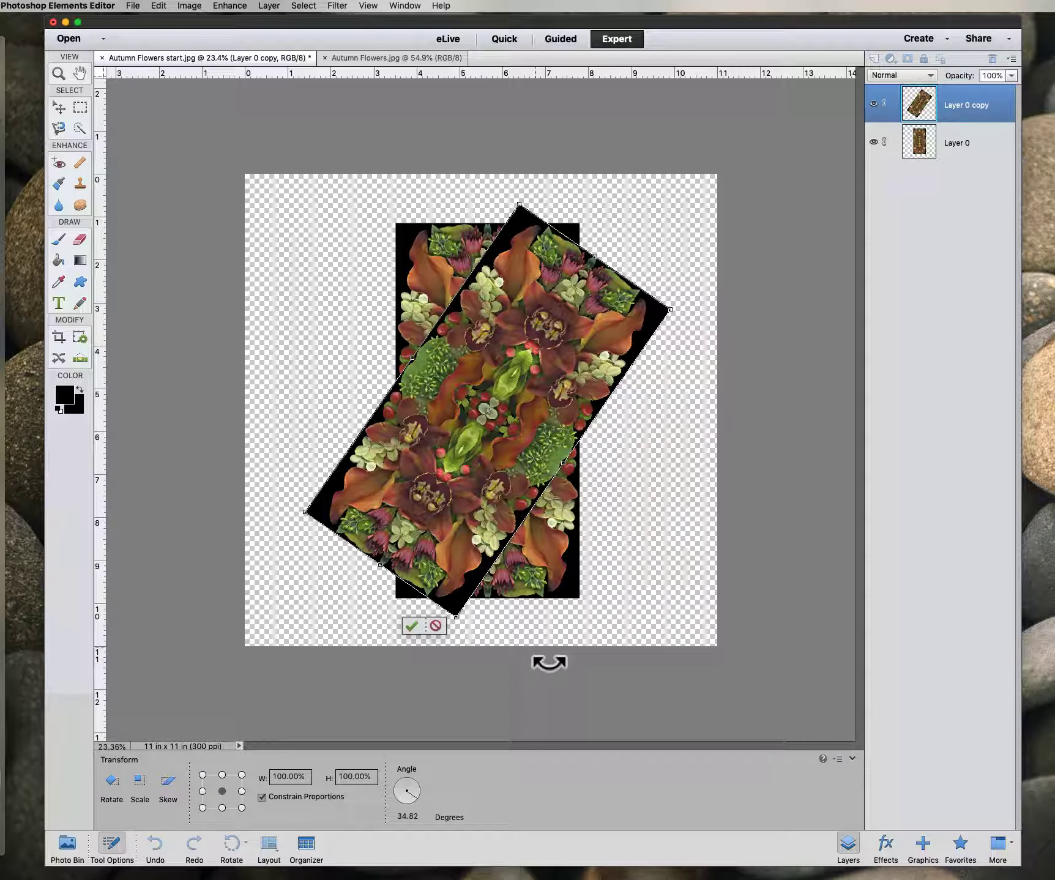
{"action": "left_click", "coordinate": [423, 818]}
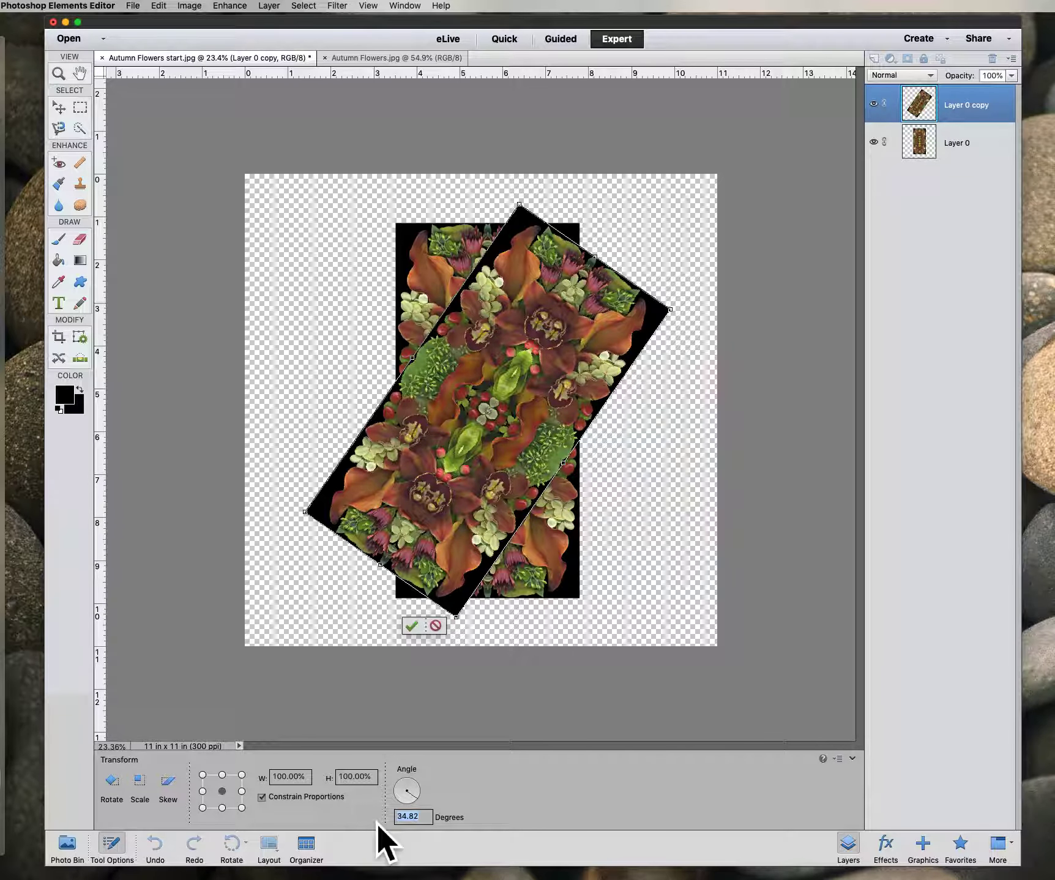
{"action": "type", "text": "45"}
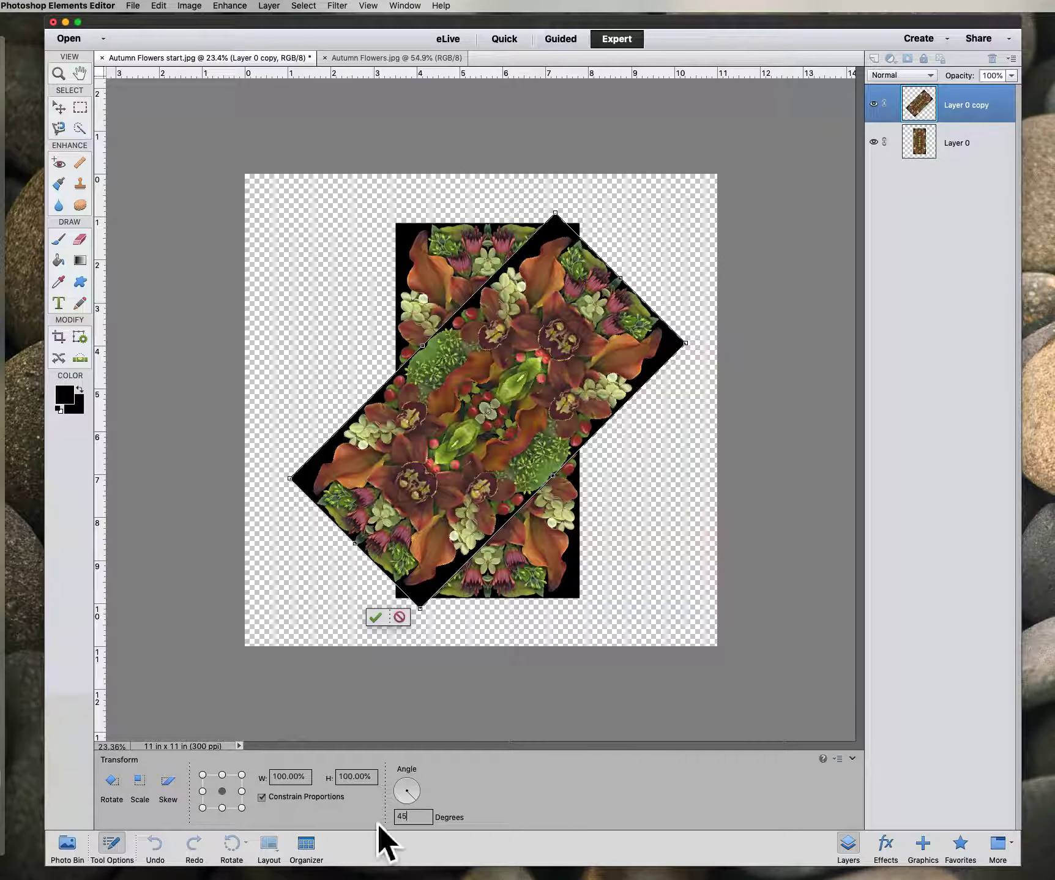
{"action": "left_click", "coordinate": [378, 618]}
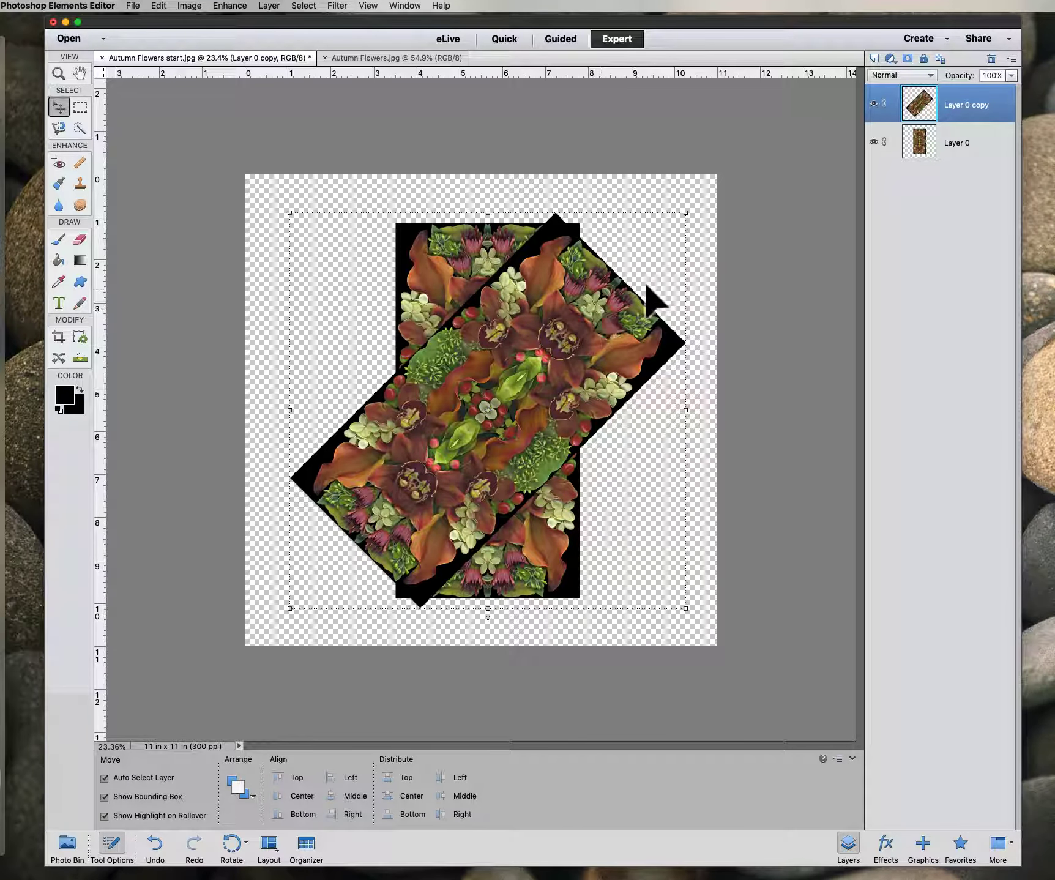
Duplicate the tilted panel's layer and rotate the new copy a further 45 degrees so it lies horizontally
{"action": "right_click", "coordinate": [941, 114]}
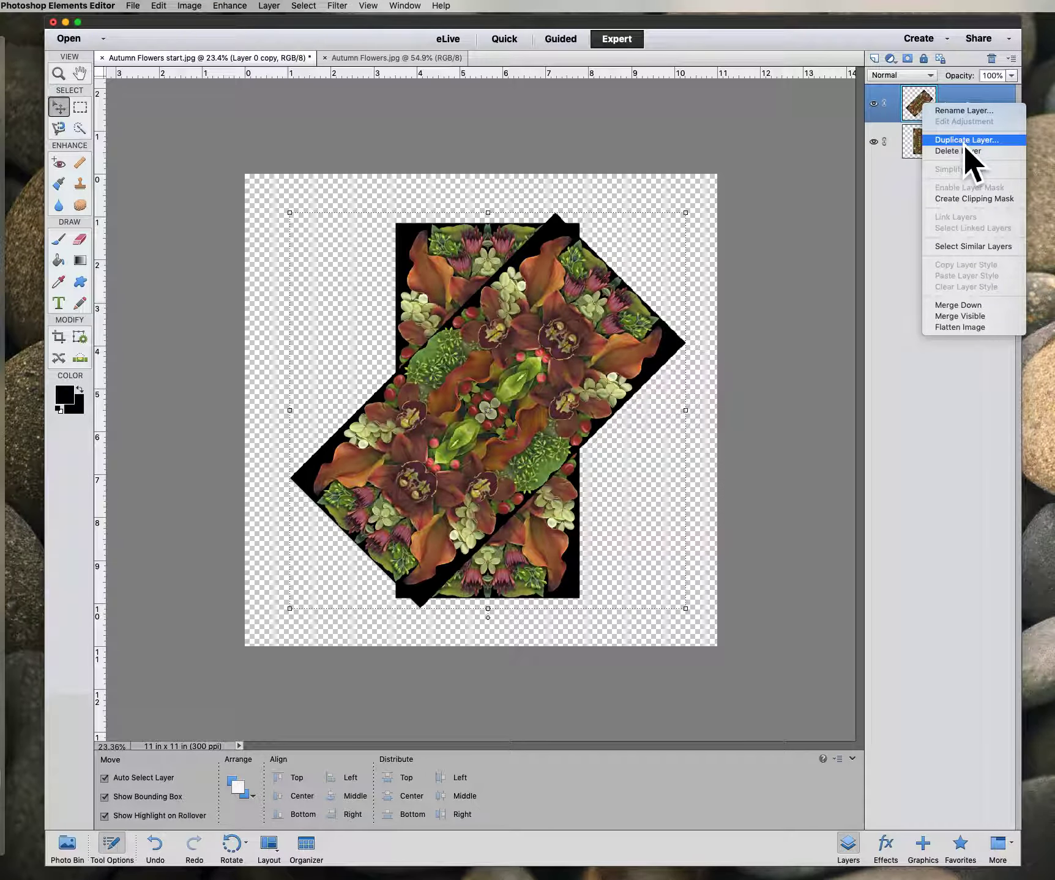
{"action": "left_click", "coordinate": [964, 144]}
{"action": "key", "text": "Return"}
{"action": "left_click_drag", "start_coordinate": [488, 617], "coordinate": [342, 558]}
{"action": "type", "text": "45"}
Duplicate the horizontal panel's layer and rotate that copy another 45 degrees to complete the eight-pointed arrangement
{"action": "right_click", "coordinate": [955, 110]}
{"action": "left_click", "coordinate": [970, 142]}
{"action": "key", "text": "Return"}
{"action": "left_click_drag", "start_coordinate": [488, 512], "coordinate": [409, 475]}
{"action": "left_click_drag", "start_coordinate": [427, 820], "coordinate": [380, 822]}
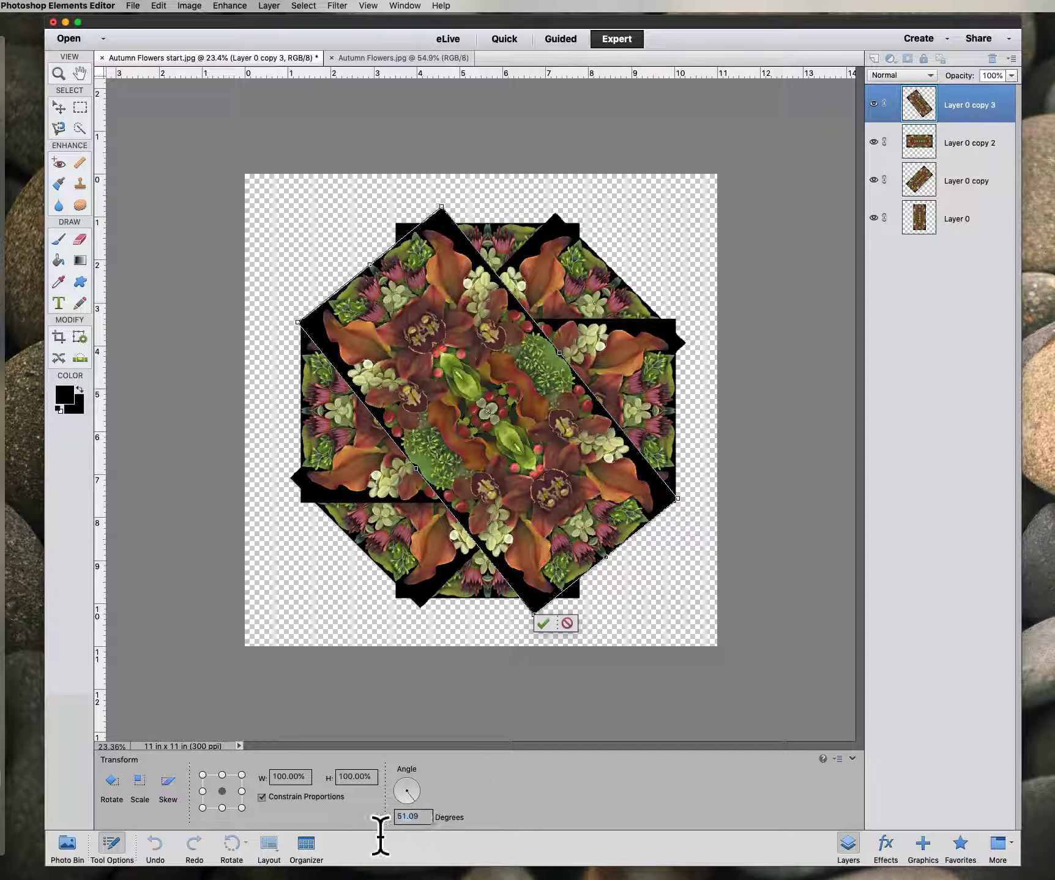
{"action": "type", "text": "45"}
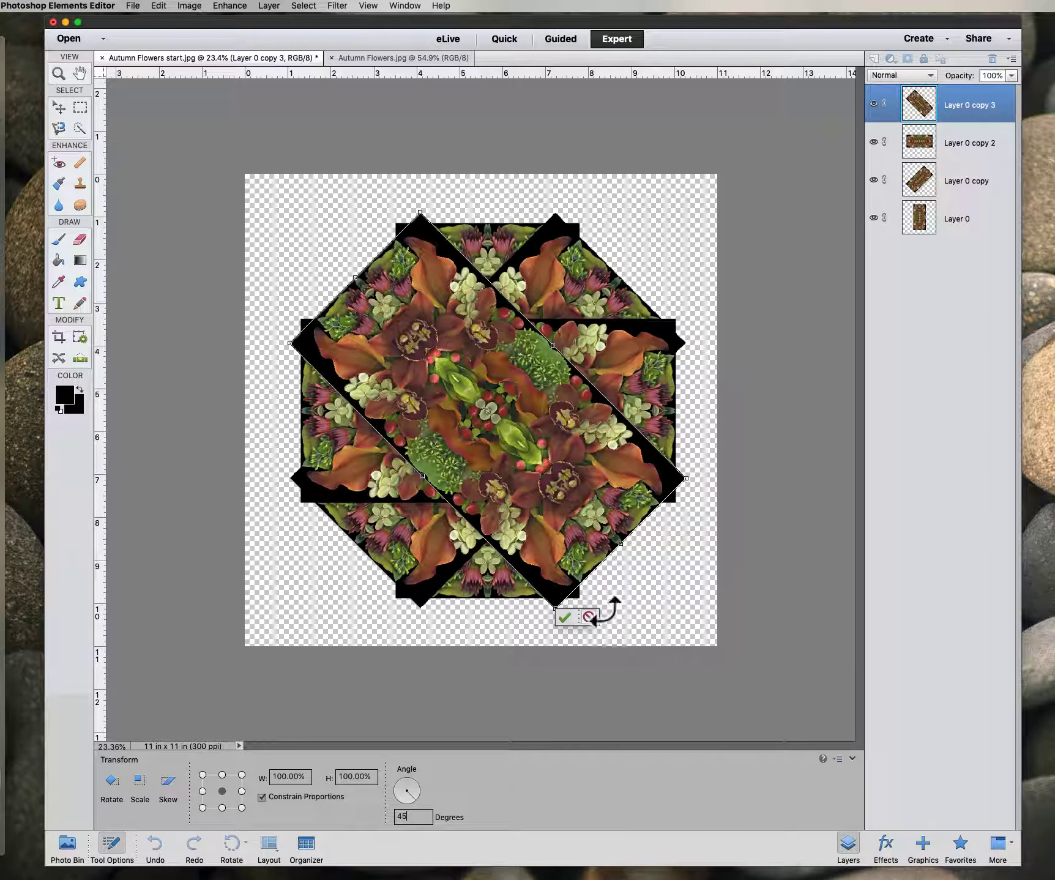
{"action": "left_click", "coordinate": [569, 618]}
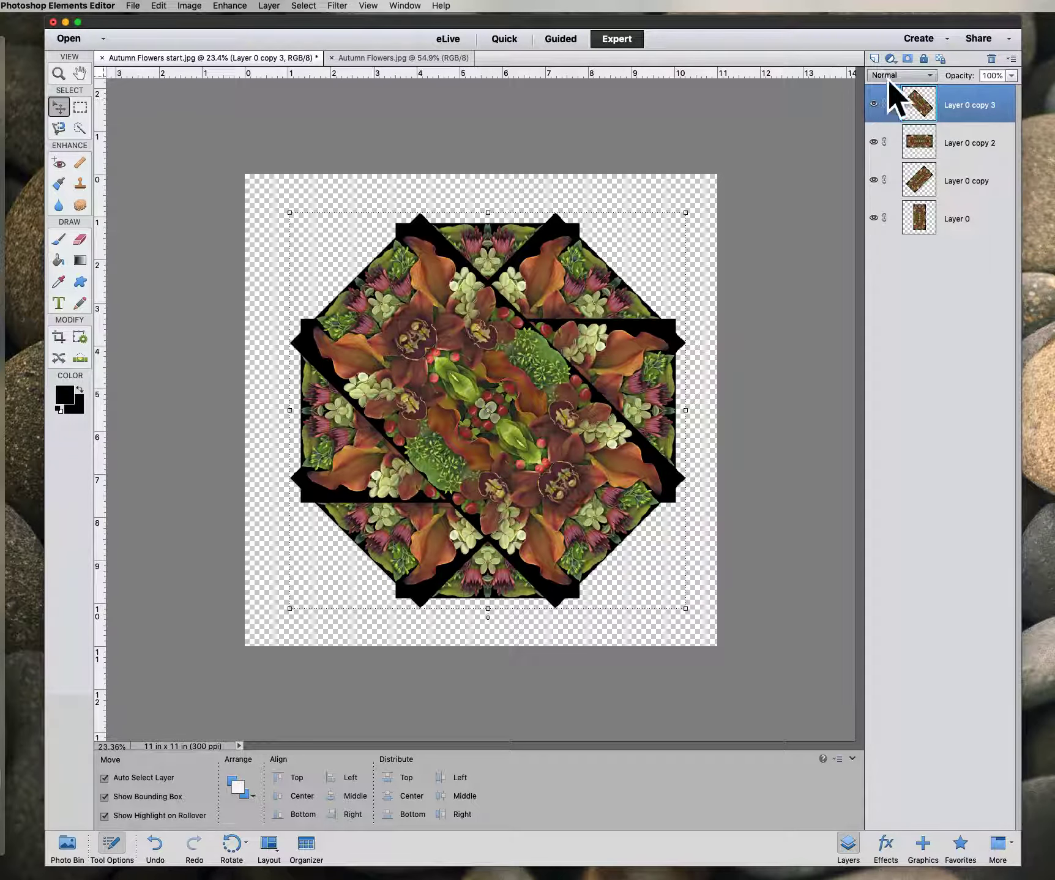
Set the blend mode of the three rotated copy layers to Lighten, leaving the bottom layer at Normal
{"action": "left_click", "coordinate": [936, 79]}
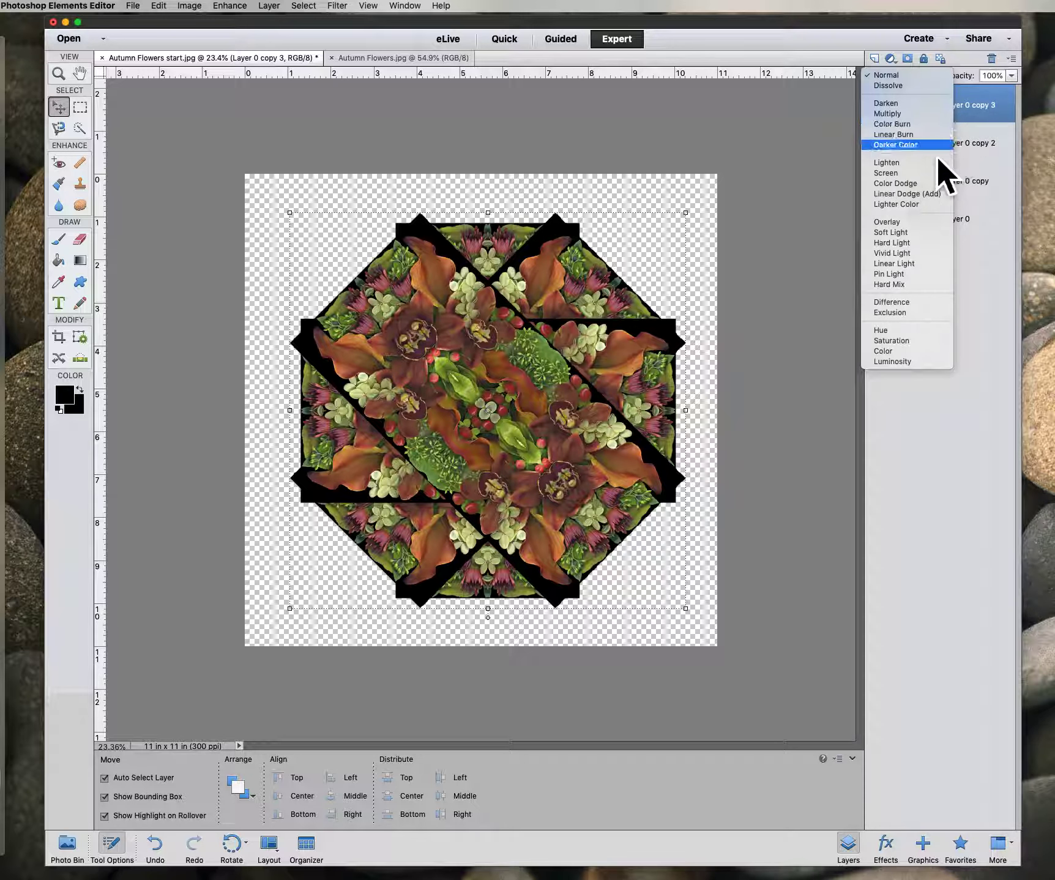
{"action": "left_click", "coordinate": [904, 171]}
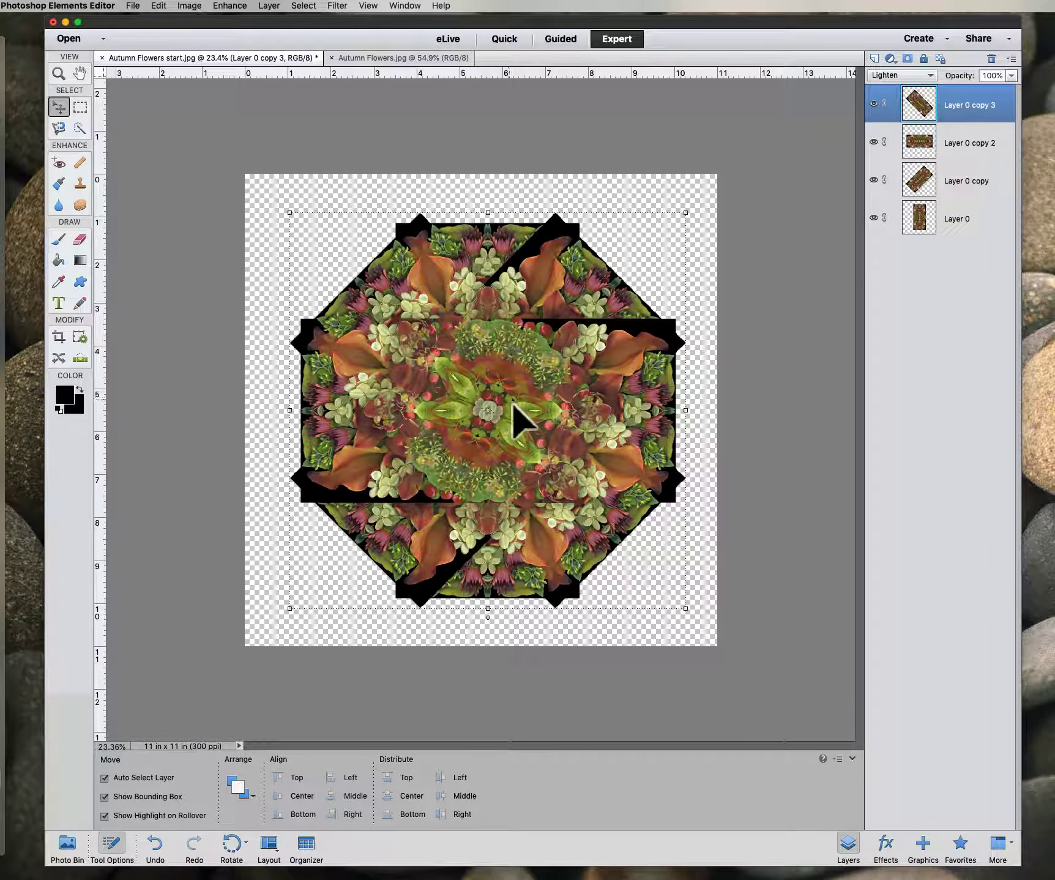
{"action": "left_click", "coordinate": [947, 150]}
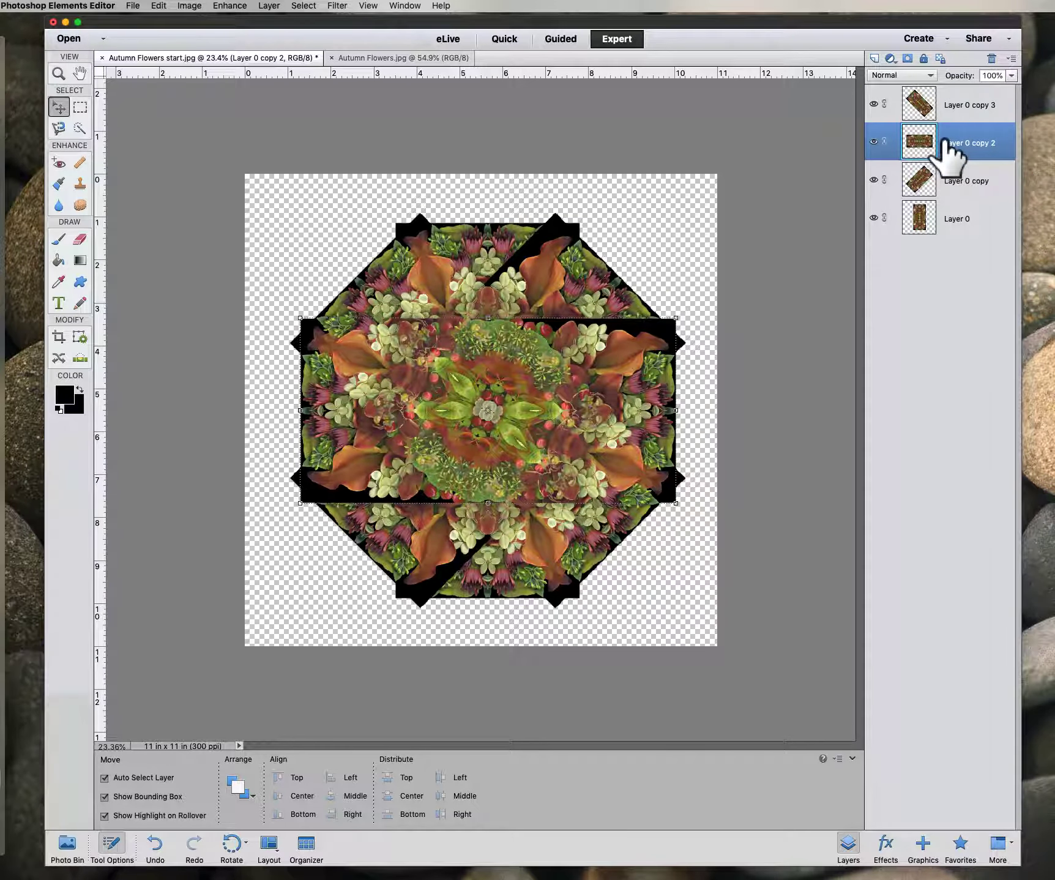
{"action": "left_click", "coordinate": [932, 77]}
{"action": "left_click", "coordinate": [905, 163]}
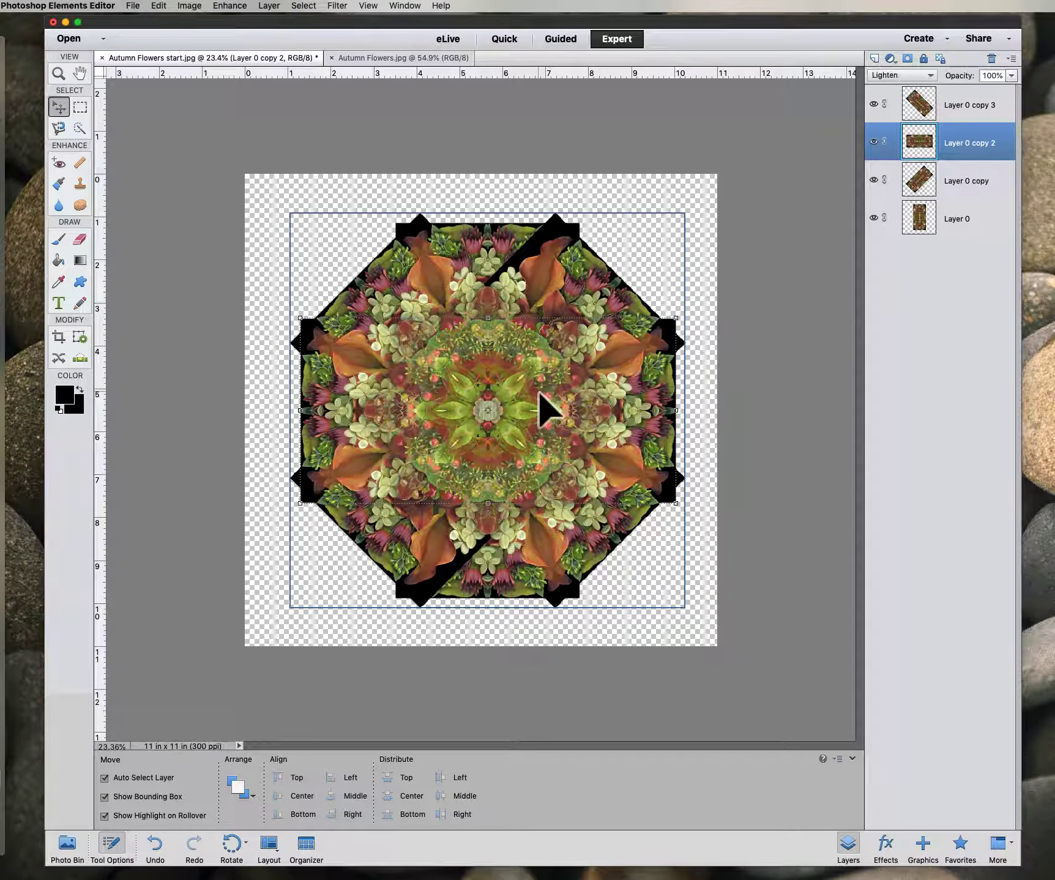
{"action": "left_click", "coordinate": [947, 183]}
{"action": "left_click", "coordinate": [934, 78]}
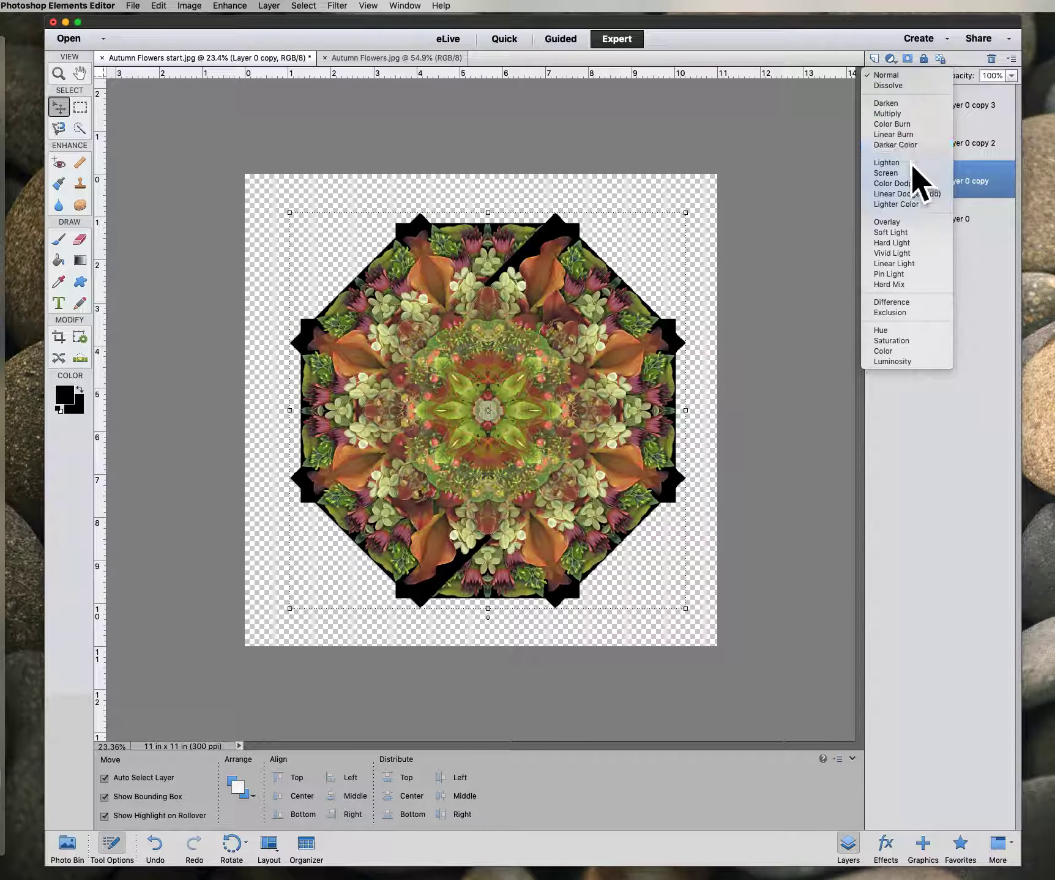
{"action": "left_click", "coordinate": [911, 166]}
Merge all visible layers into one and centre the kaleidoscope on the canvas
{"action": "key", "text": "super+shift+e"}
{"action": "left_click_drag", "start_coordinate": [553, 426], "coordinate": [545, 423]}
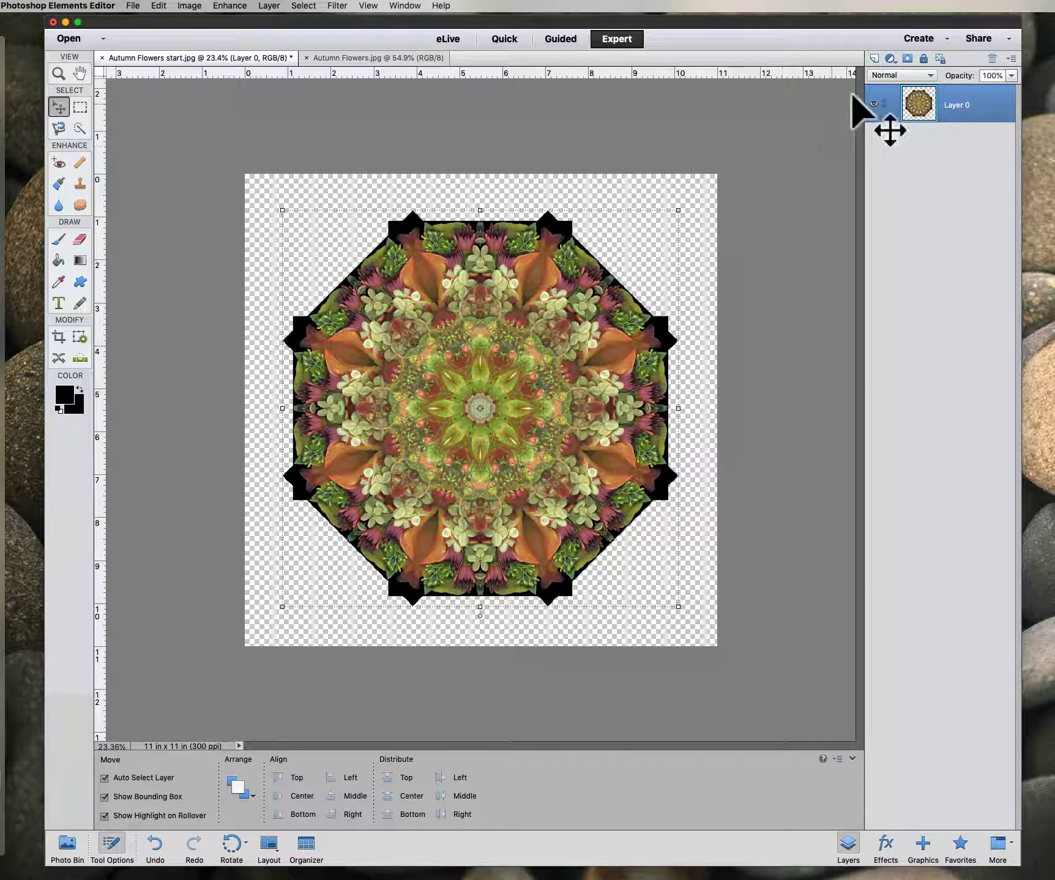
Flatten the image and fill the white area around the kaleidoscope with black using the Paint Bucket
{"action": "right_click", "coordinate": [919, 106]}
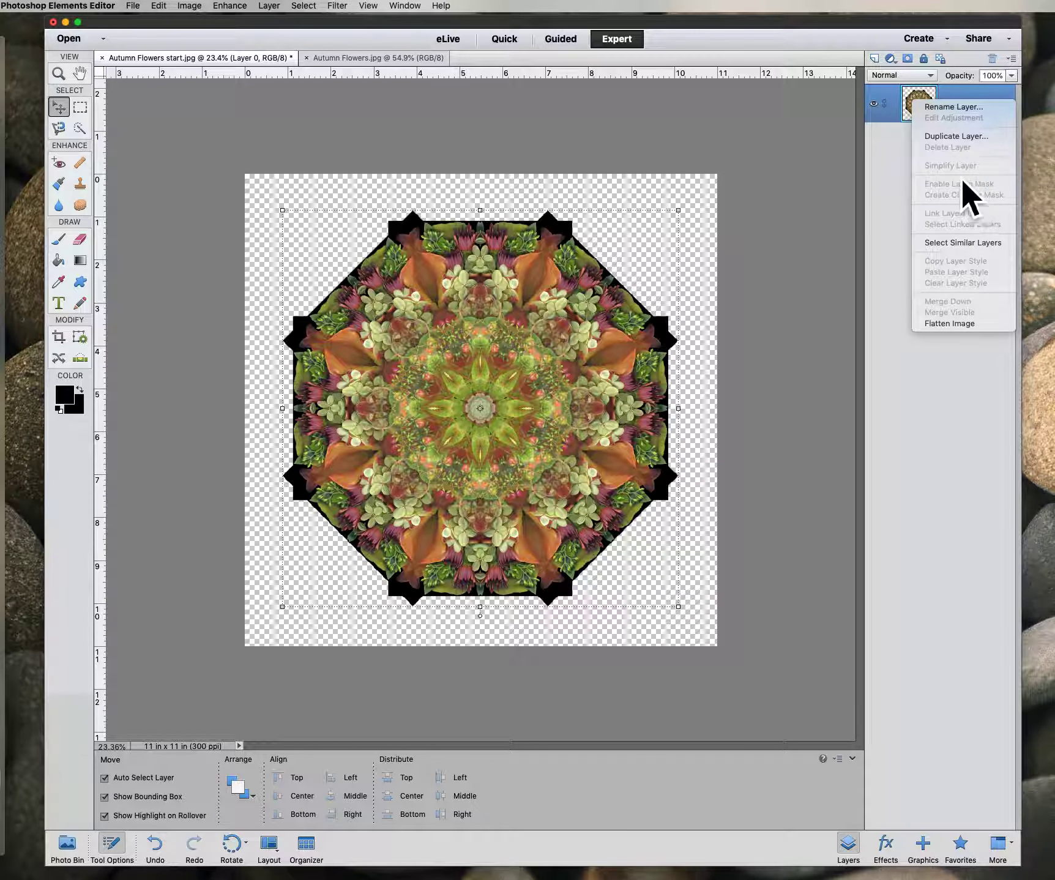
{"action": "left_click", "coordinate": [969, 327]}
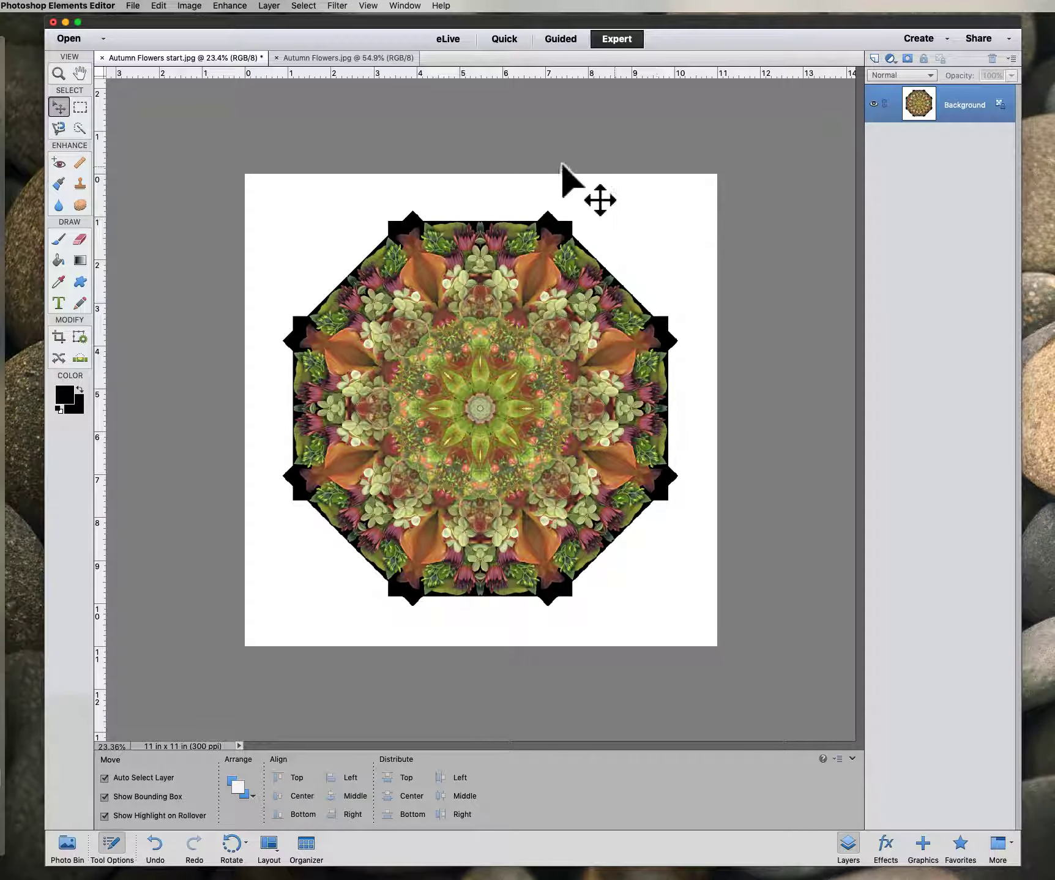
{"action": "key", "text": "k"}
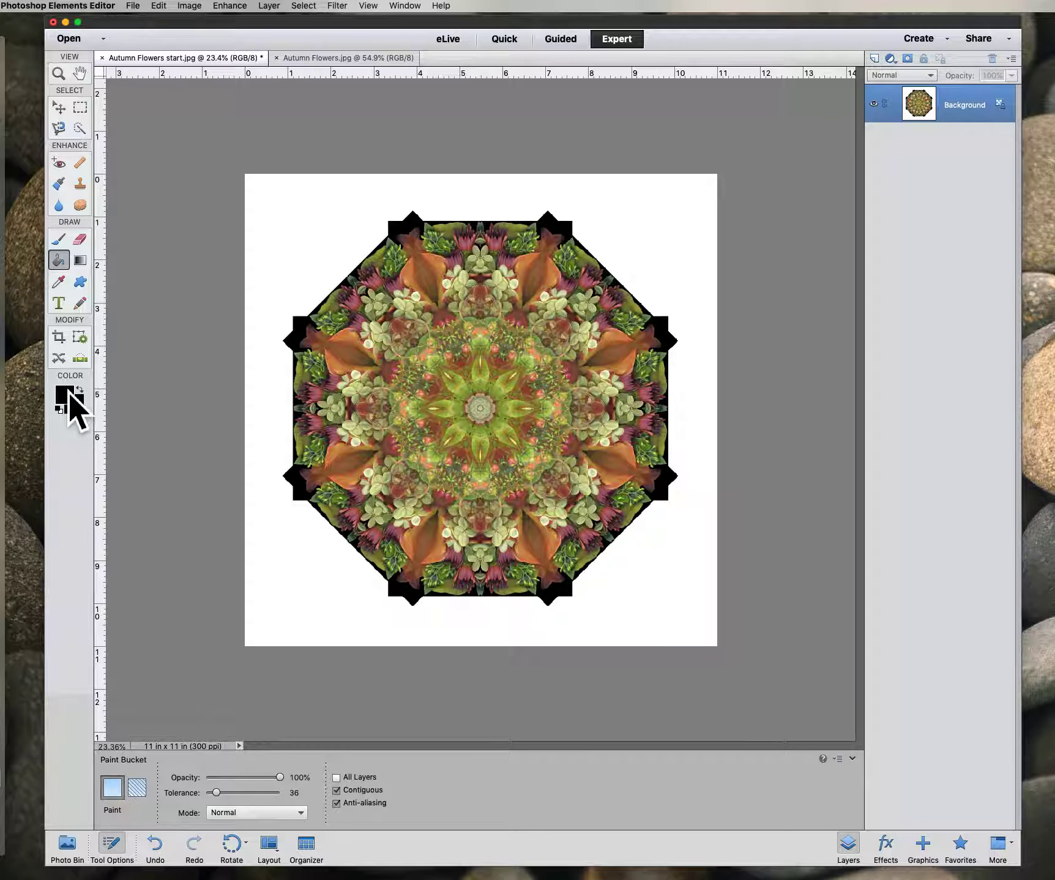
{"action": "left_click", "coordinate": [299, 223]}
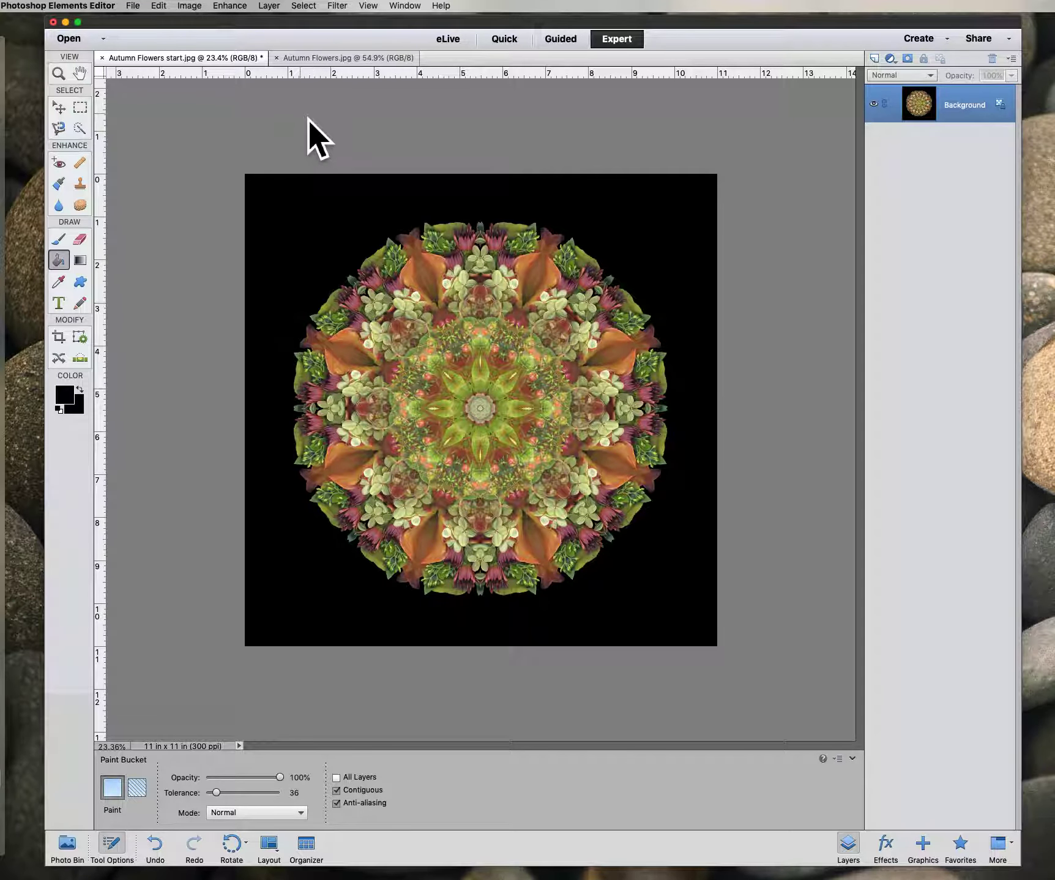
Compare the original Autumn Flowers.jpg photo with the finished kaleidoscope
{"action": "left_click", "coordinate": [325, 60]}
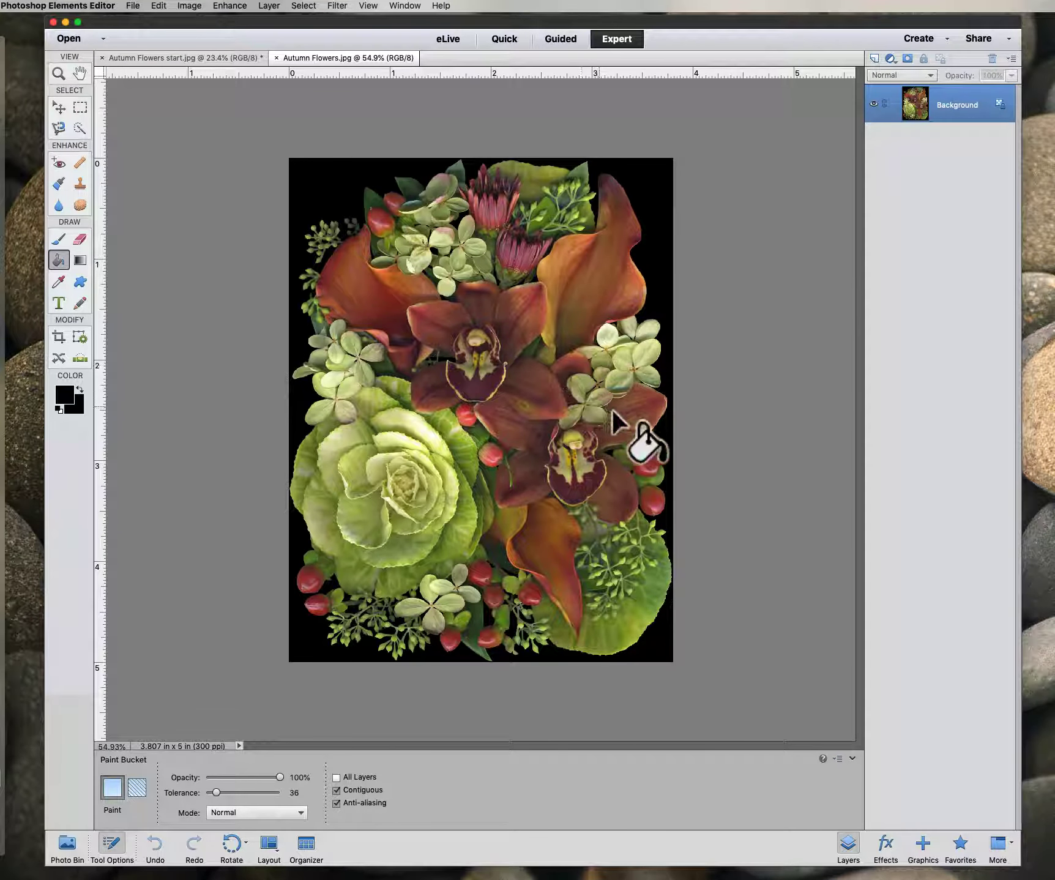
{"action": "left_click", "coordinate": [249, 64]}
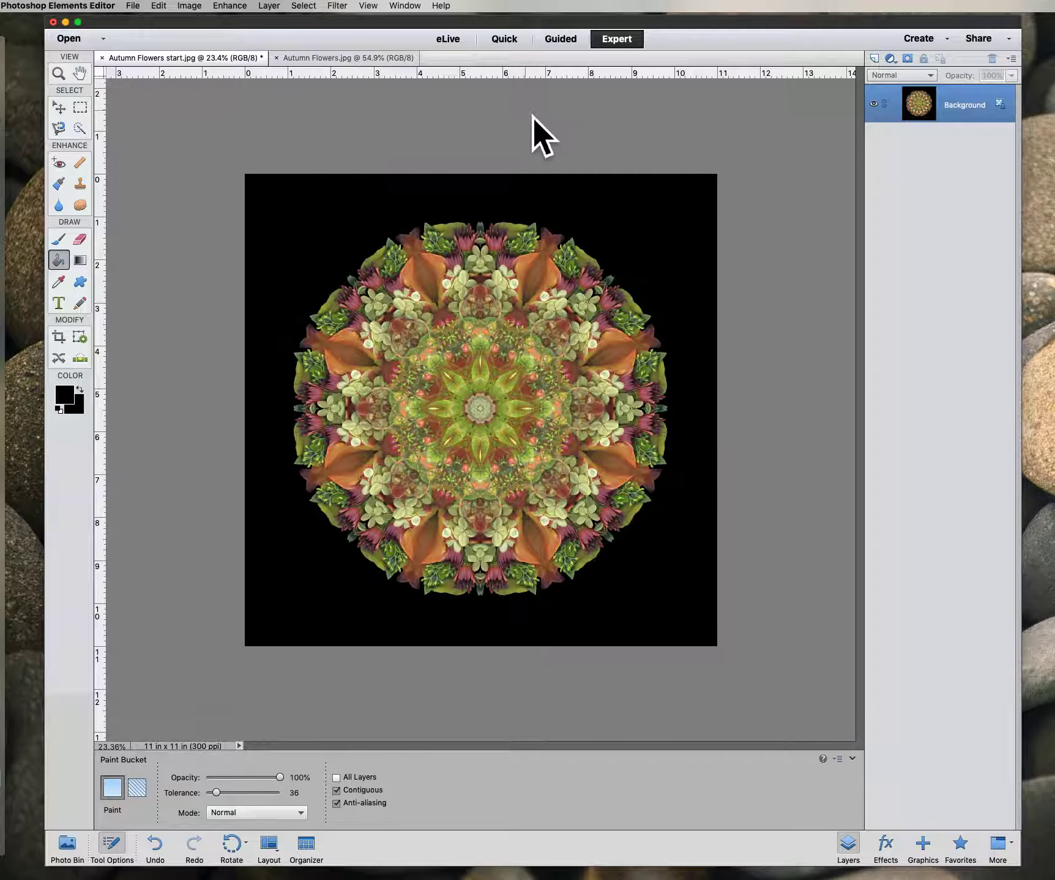